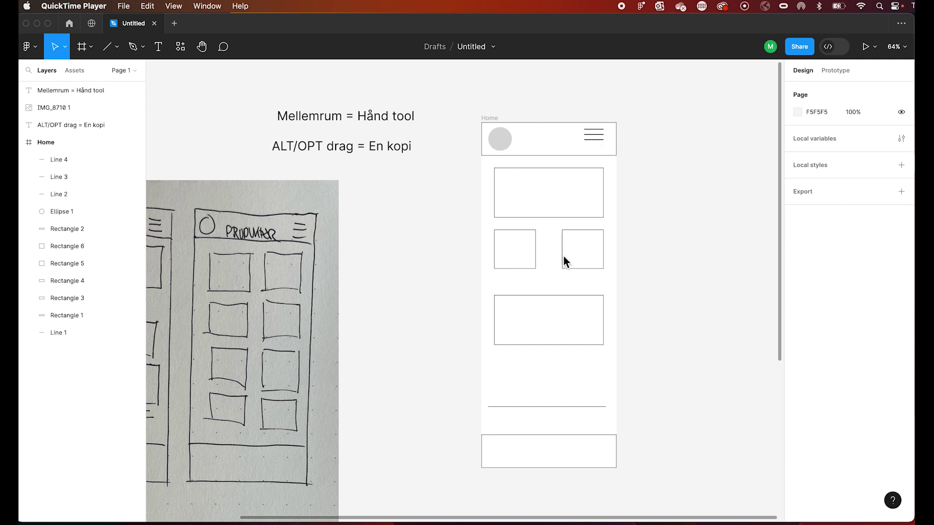
Bring Figma to the front and pan the canvas to the Home wireframe's header
scroll(564, 314, left, 5)
scroll(564, 313, down, 2)
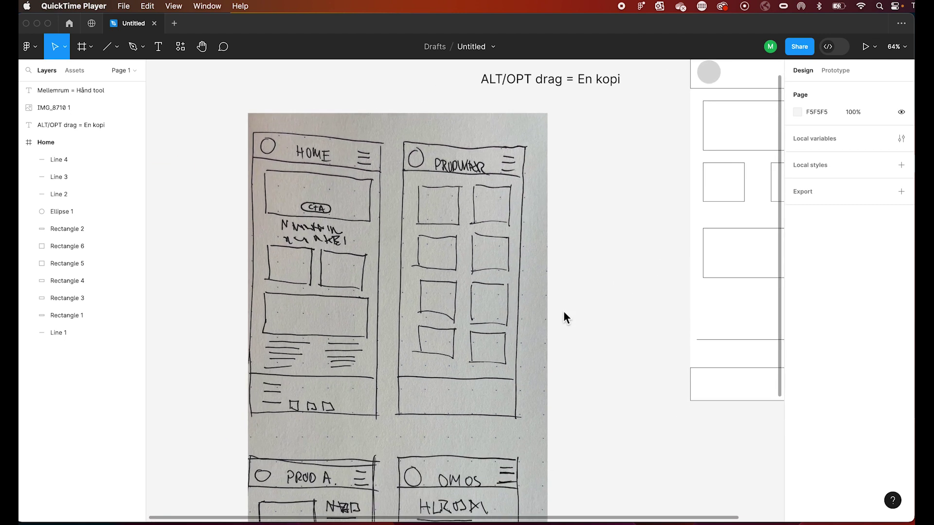
scroll(564, 312, right, 1)
scroll(564, 312, right, 4)
scroll(563, 313, up, 3)
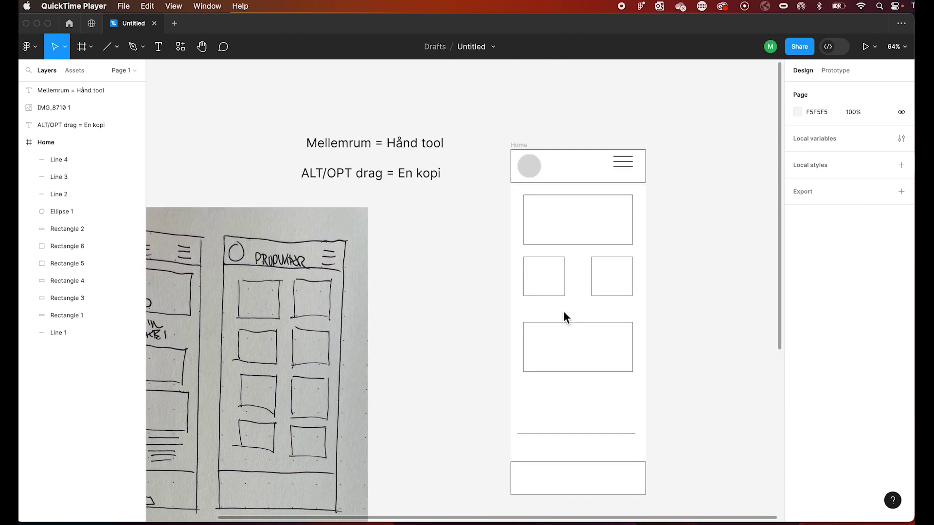
scroll(564, 312, up, 1)
scroll(564, 312, left, 1)
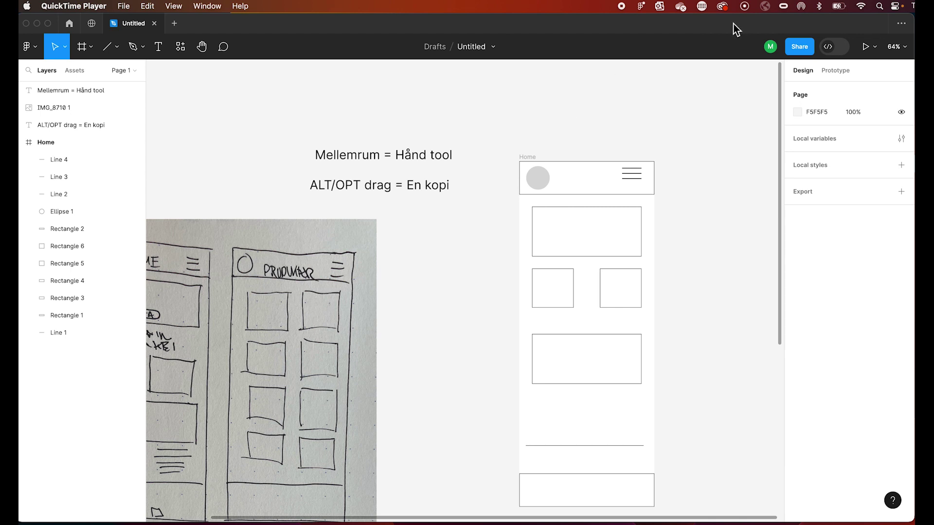
click(745, 194)
scroll(742, 194, up, 3)
scroll(739, 199, up, 2)
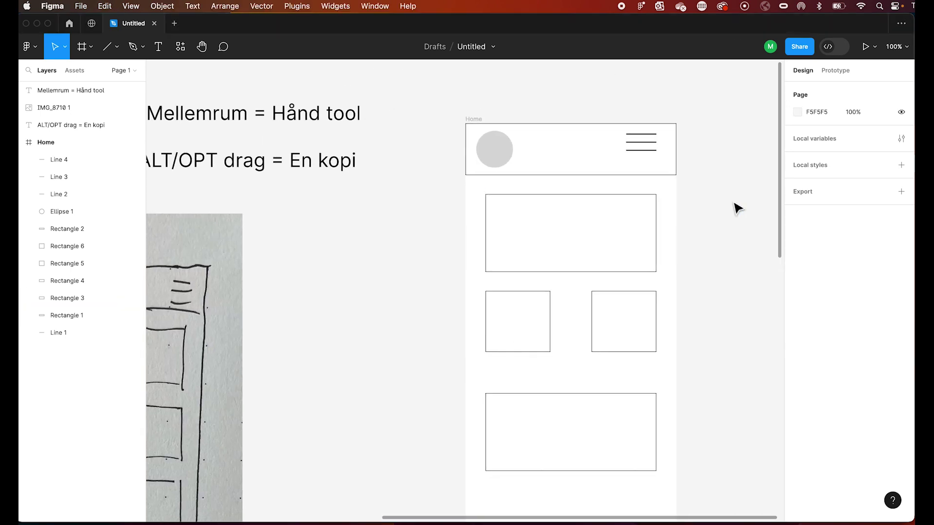
scroll(737, 208, up, 2)
scroll(738, 209, right, 2)
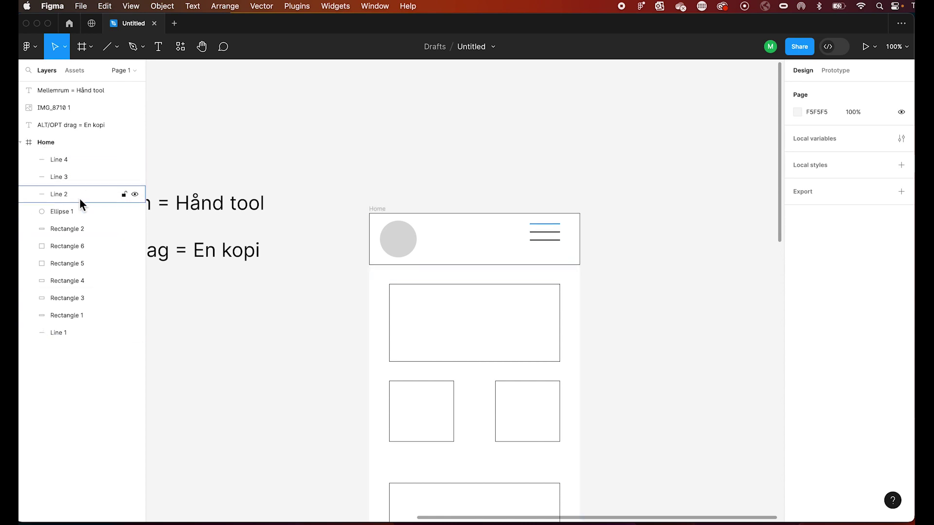
Select hamburger lines Line 4, Line 3 and Line 2, then open the Object menu
click(67, 165)
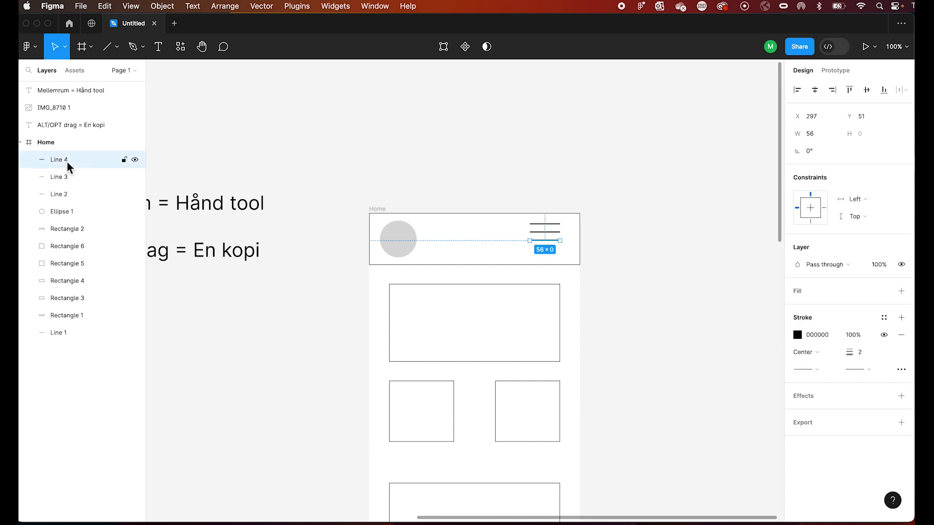
shift+click(67, 181)
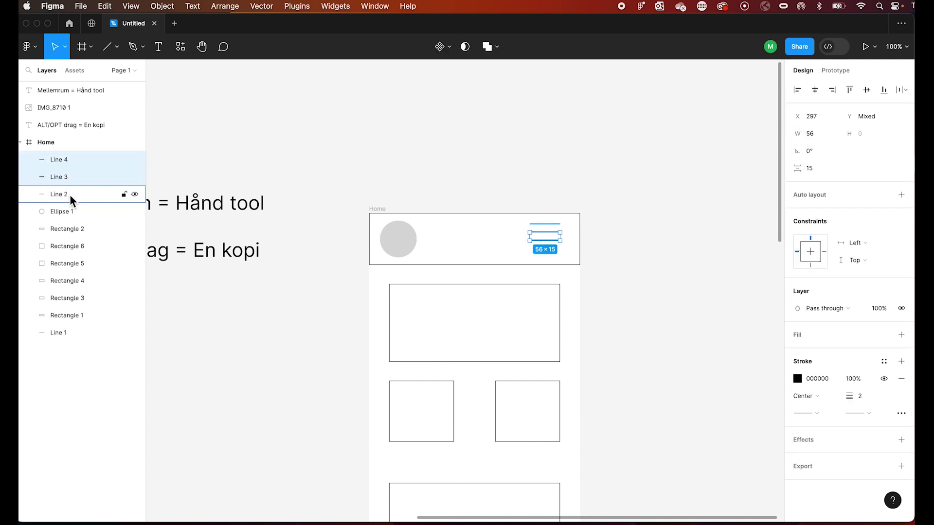
shift+click(69, 199)
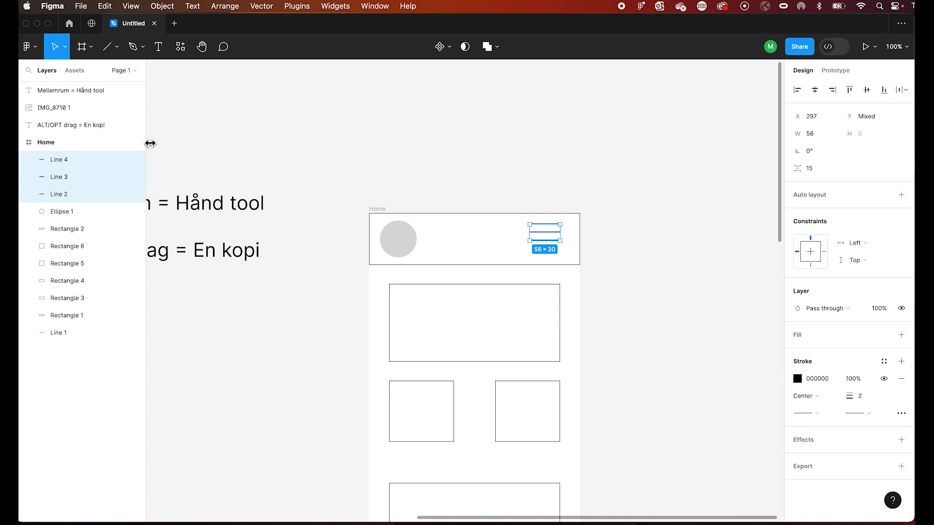
click(160, 7)
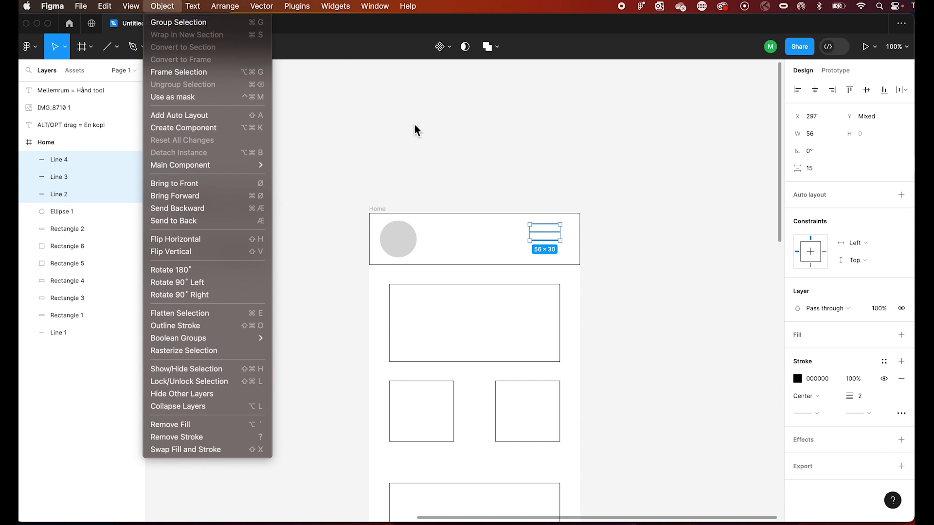
Group the three hamburger lines with Group Selection and rename Group 1 to 'Hamburger'
click(250, 22)
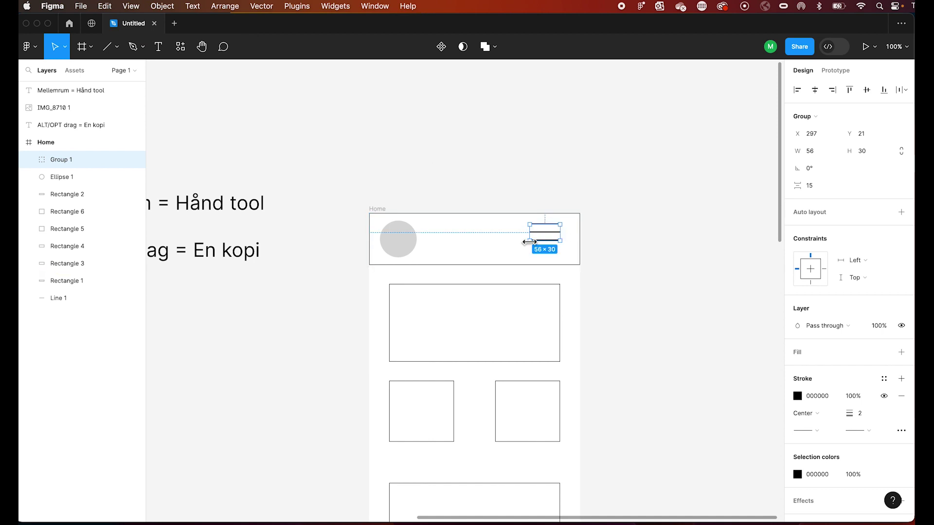
mouse_move(73, 159)
click(66, 166)
double_click(65, 164)
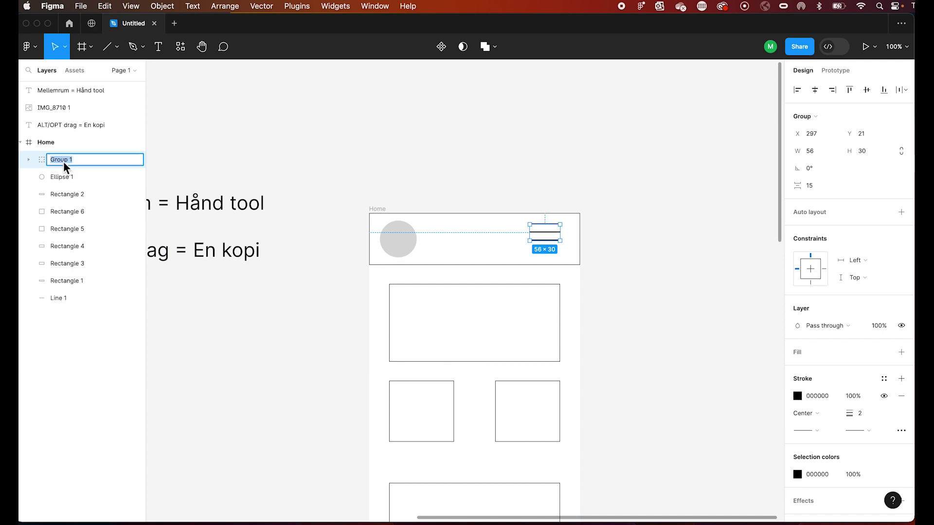
text(Hamburger)
click(182, 143)
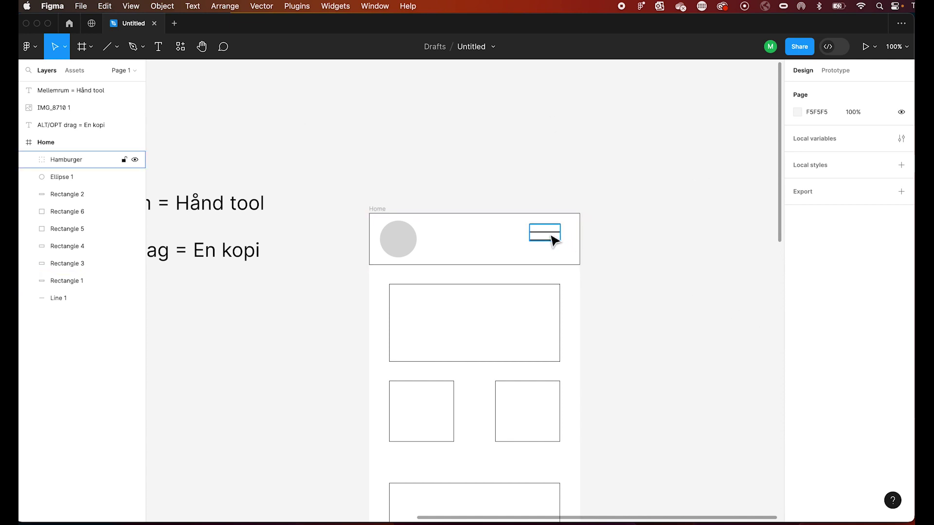
click(552, 239)
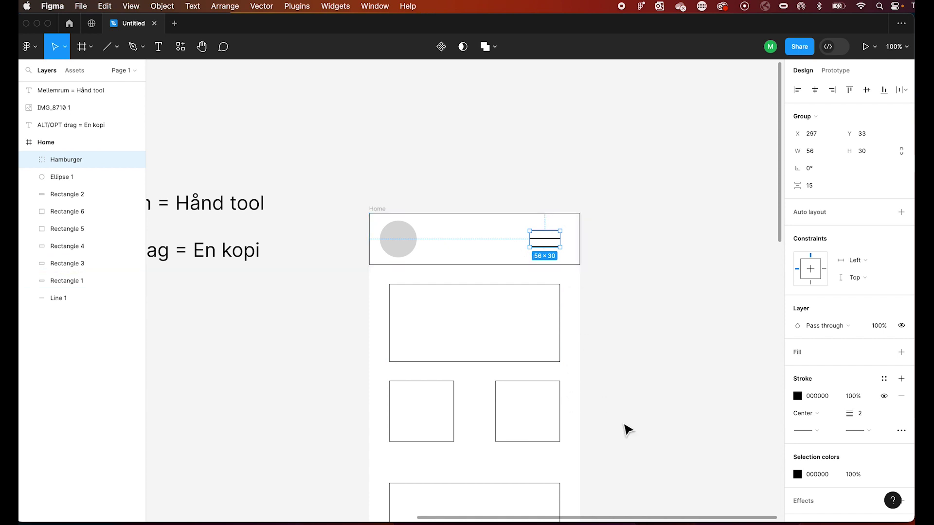
Deselect the Hamburger group and pan around to compare Home with the paper sketches
click(531, 183)
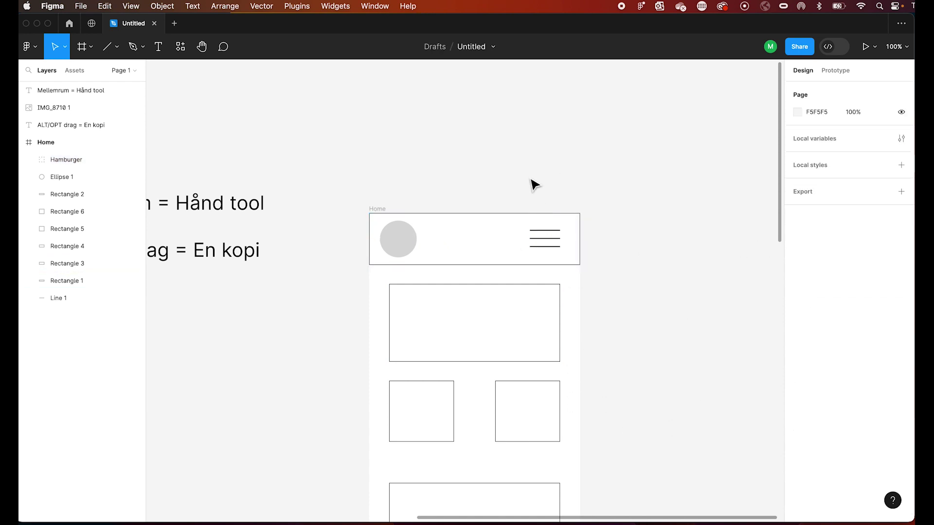
scroll(745, 258, down, 5)
scroll(744, 258, down, 5)
scroll(744, 258, up, 3)
scroll(745, 259, up, 2)
scroll(744, 258, down, 2)
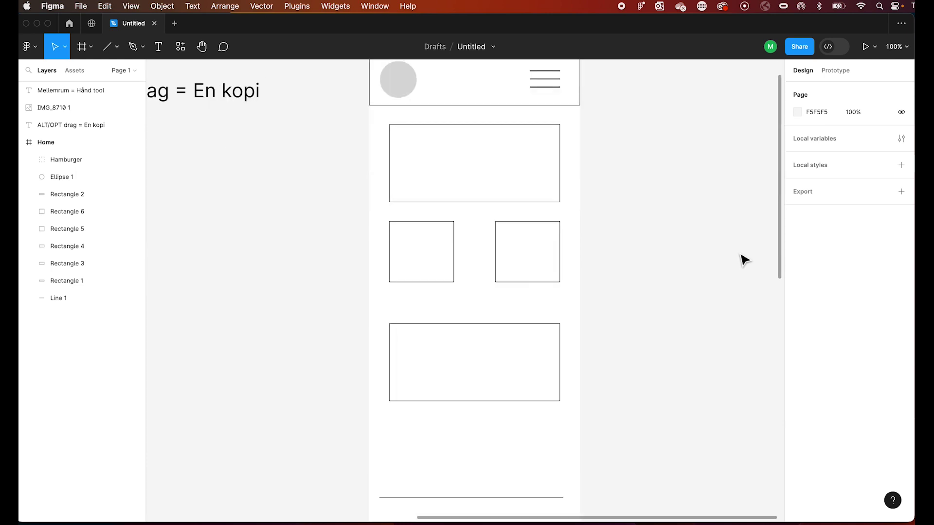
scroll(741, 254, up, 3)
scroll(742, 256, down, 3)
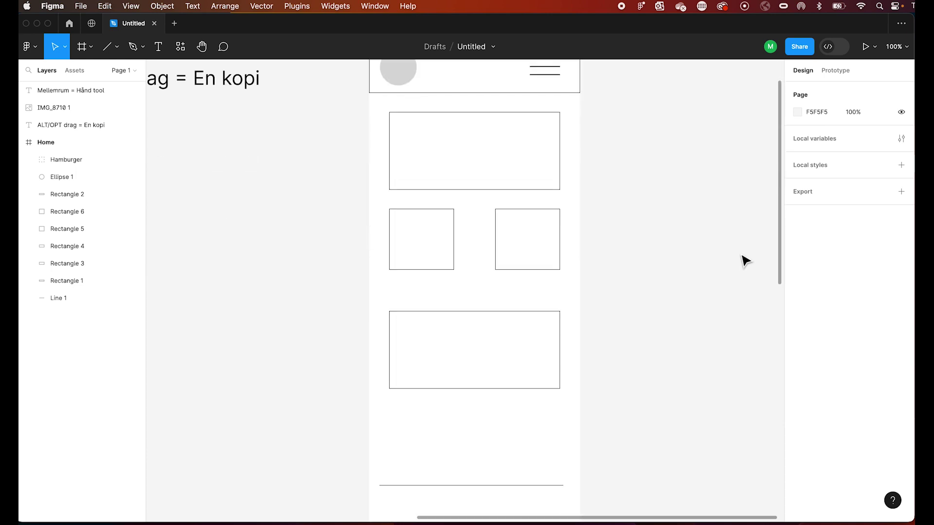
scroll(744, 260, up, 1)
scroll(744, 261, up, 3)
scroll(746, 262, left, 2)
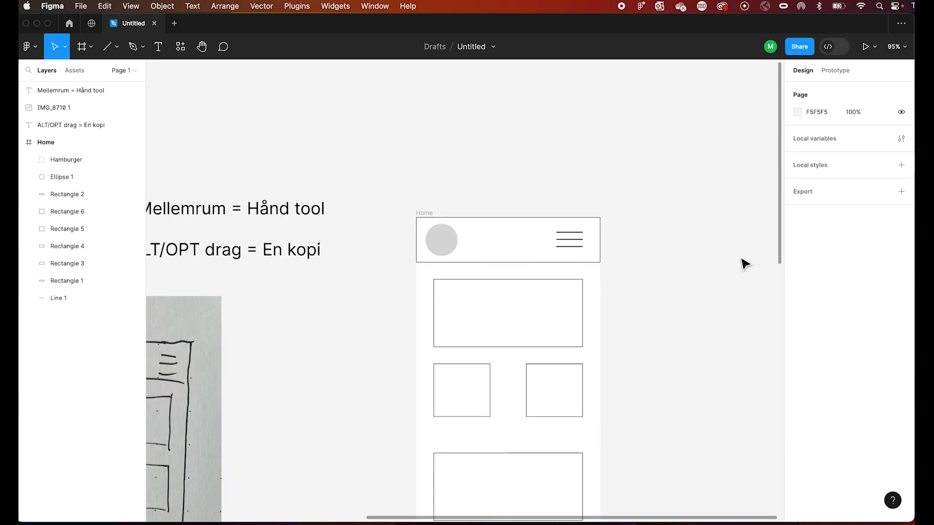
scroll(746, 261, down, 5)
scroll(744, 263, down, 3)
scroll(744, 264, left, 3)
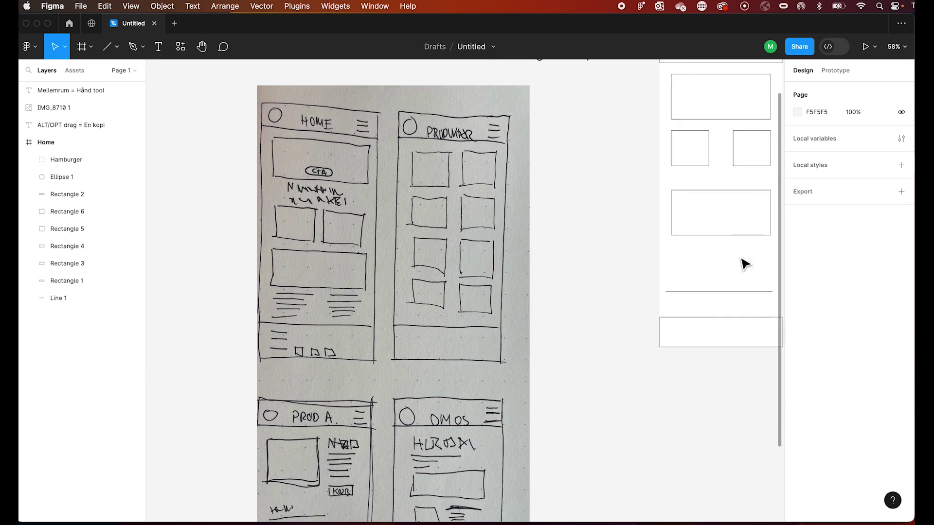
scroll(744, 264, right, 3)
scroll(744, 264, right, 3)
scroll(744, 264, up, 2)
scroll(744, 264, up, 1)
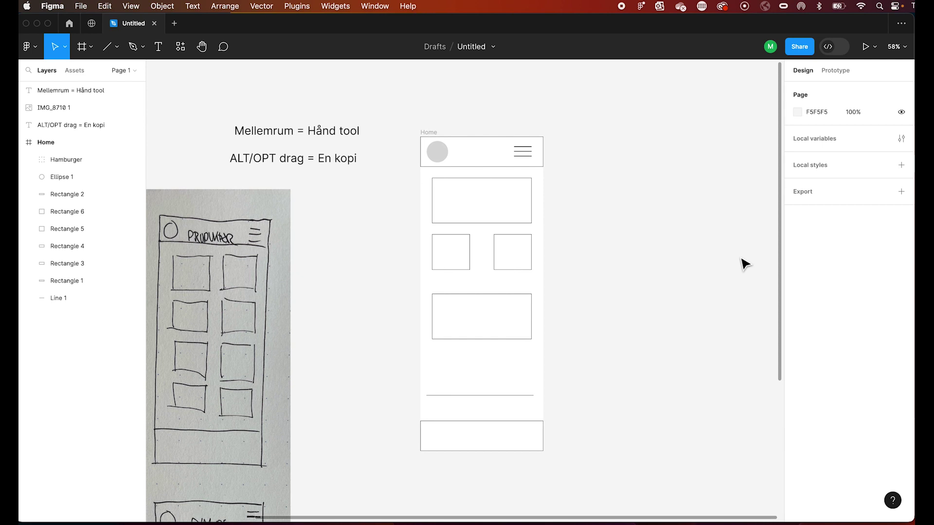
scroll(744, 264, left, 1)
scroll(744, 264, left, 3)
scroll(744, 265, down, 1)
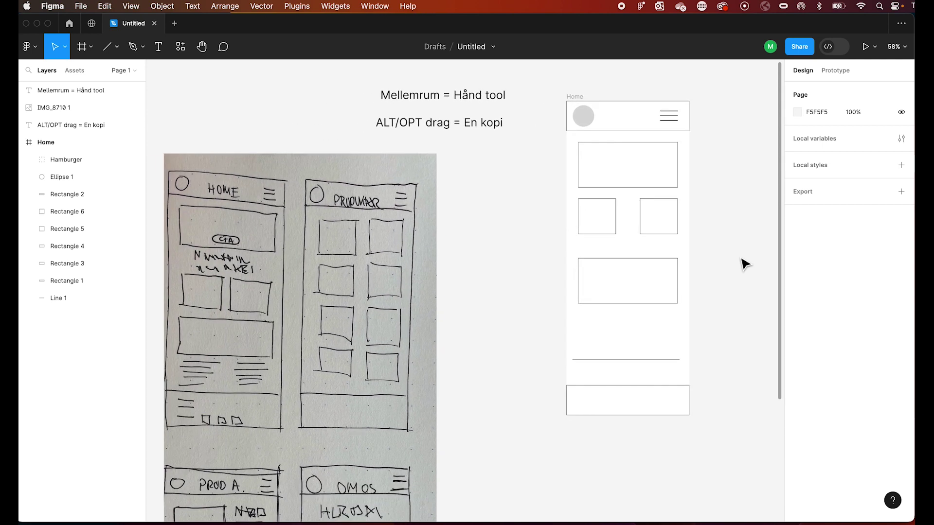
scroll(744, 264, right, 1)
scroll(744, 264, up, 1)
scroll(744, 264, right, 2)
scroll(744, 264, up, 1)
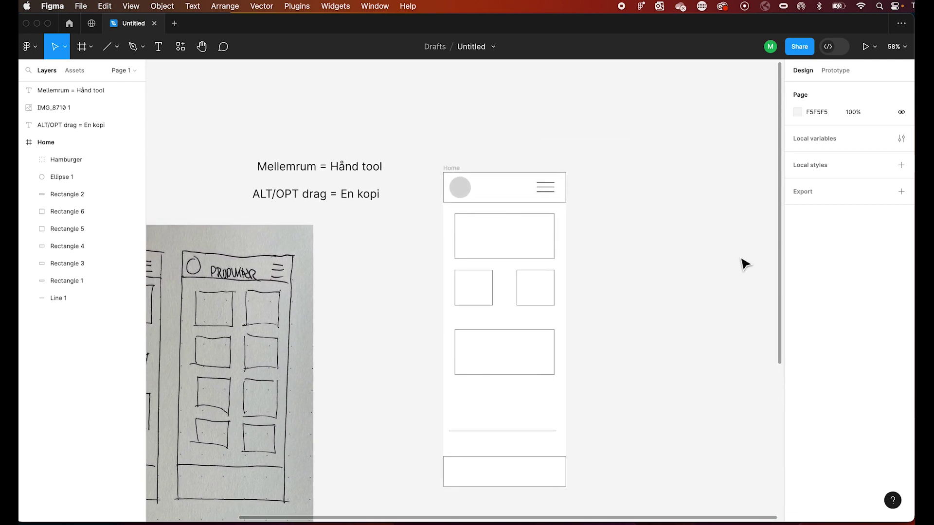
scroll(744, 264, down, 1)
scroll(744, 264, right, 1)
scroll(744, 264, right, 1)
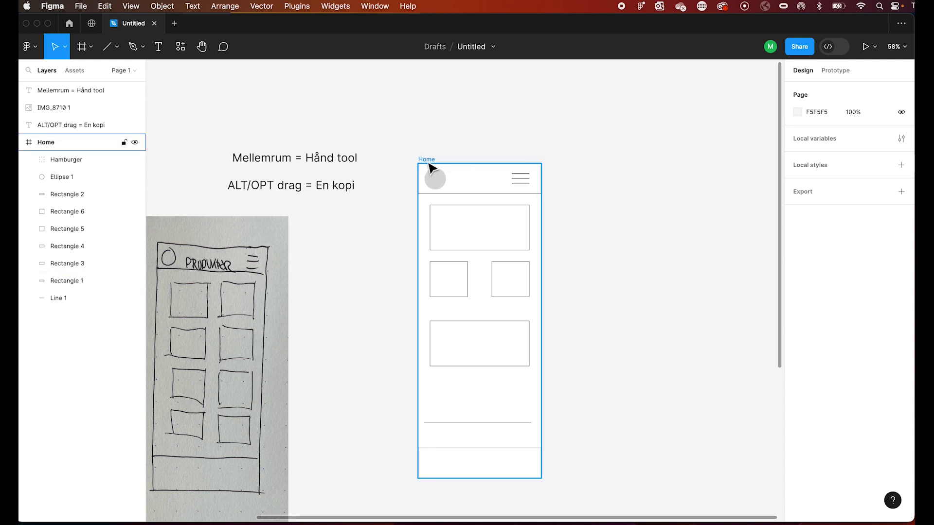
Select the entire 390 × 998 Home frame and review it on the canvas
click(562, 130)
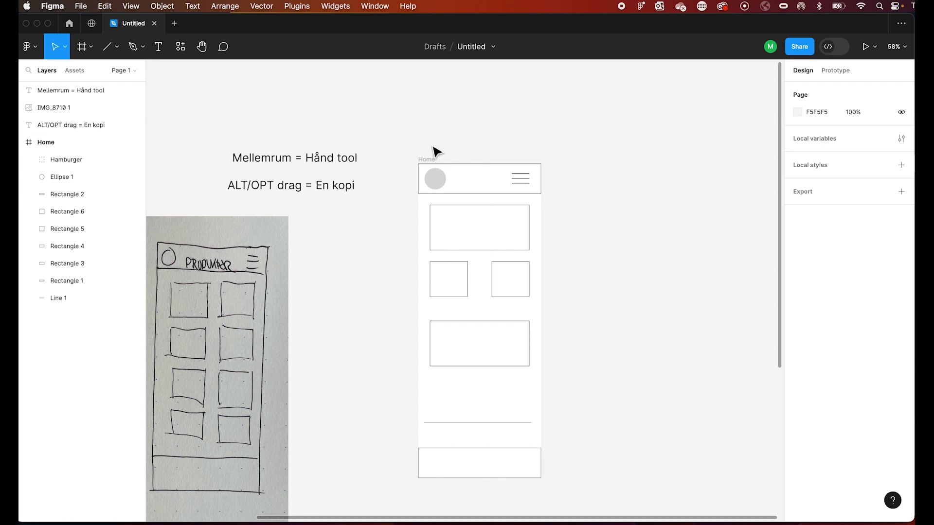
click(427, 166)
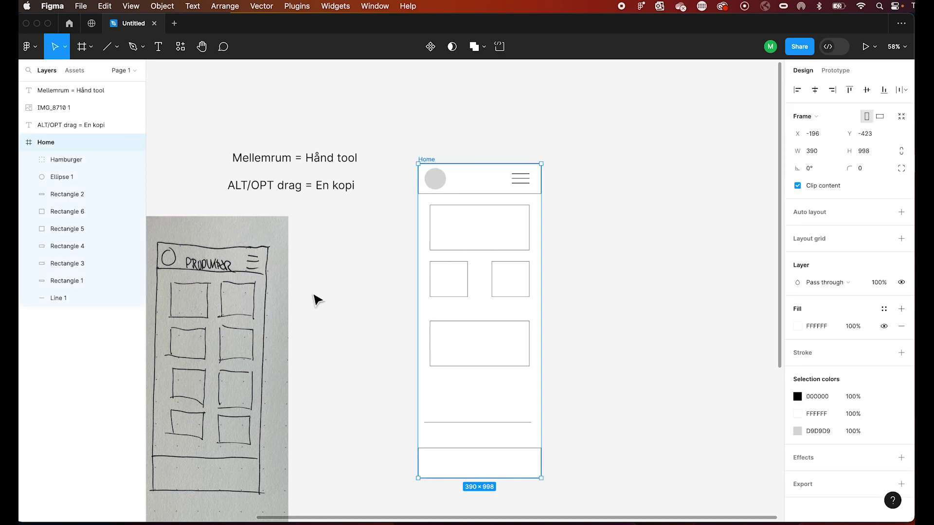
scroll(295, 342, down, 5)
scroll(295, 342, left, 5)
scroll(295, 342, down, 5)
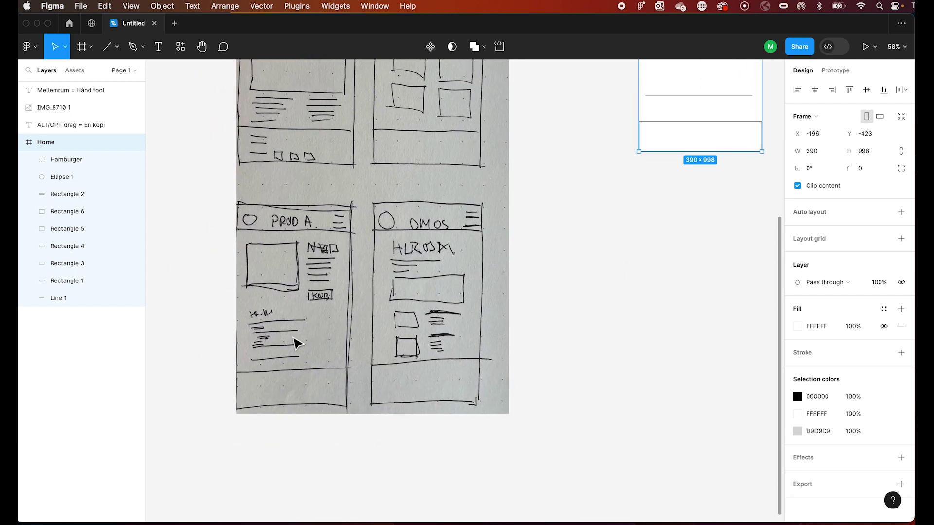
scroll(298, 205, up, 2)
scroll(298, 205, up, 5)
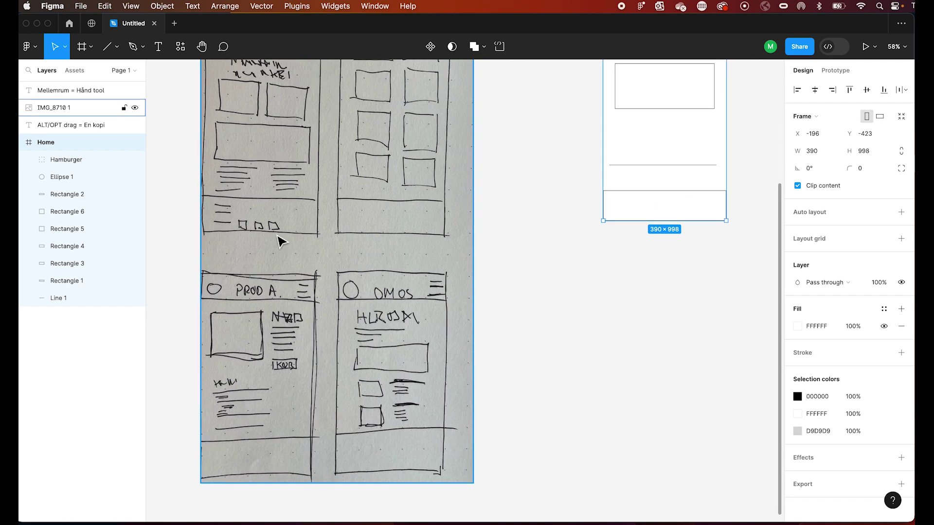
scroll(277, 238, right, 3)
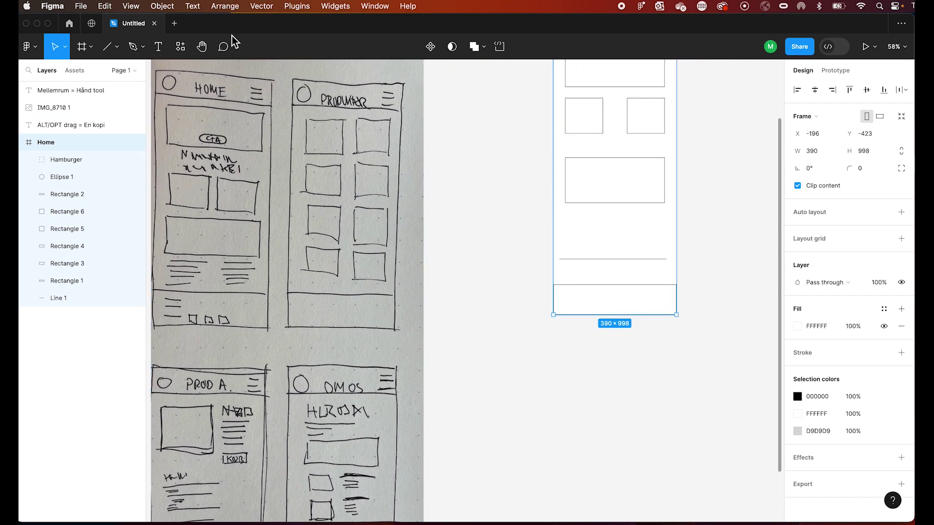
scroll(258, 249, down, 2)
scroll(258, 249, down, 1)
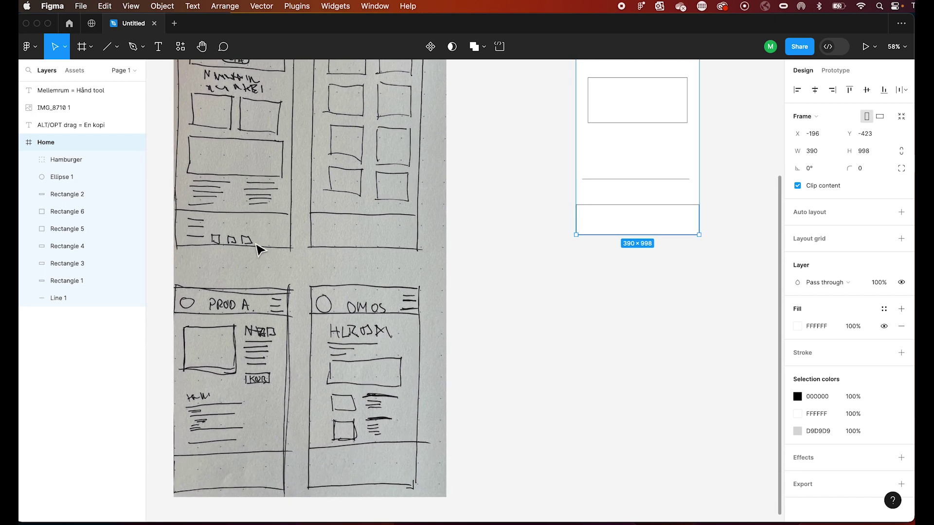
scroll(259, 249, up, 2)
scroll(260, 249, up, 3)
scroll(259, 249, right, 1)
scroll(259, 249, up, 1)
scroll(260, 249, up, 3)
scroll(260, 250, right, 2)
scroll(260, 250, right, 2)
scroll(259, 250, up, 1)
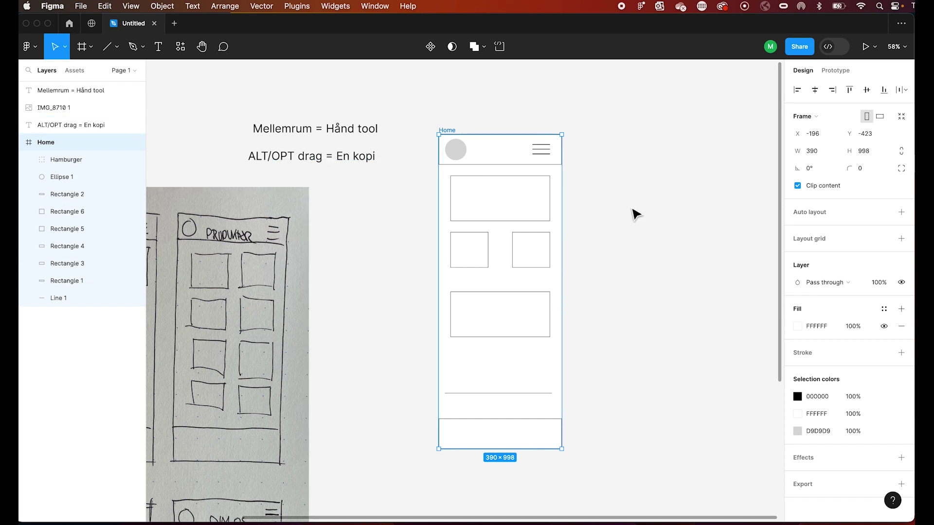
scroll(667, 263, up, 1)
scroll(667, 262, right, 2)
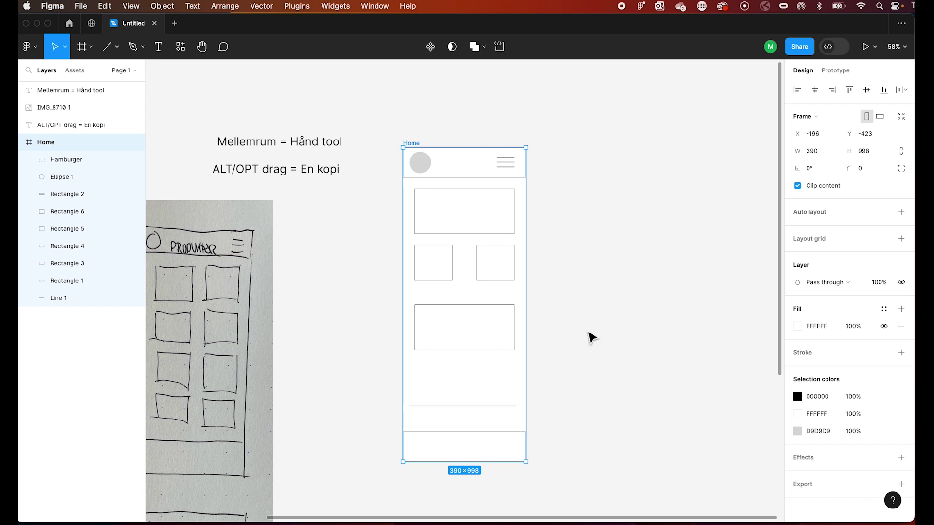
Copy the Home frame to the right, then duplicate it twice for four identical frames
mouse_move(446, 130)
drag(417, 149, 570, 151)
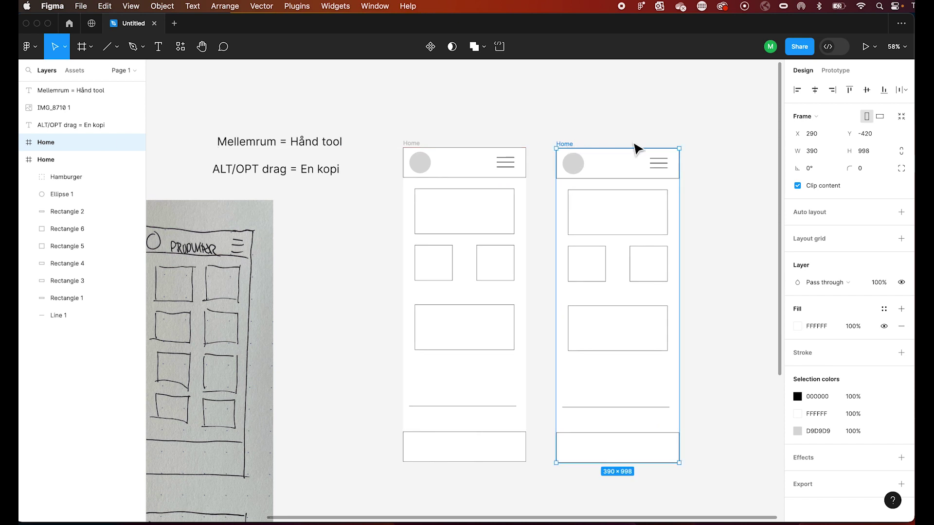
scroll(635, 149, right, 3)
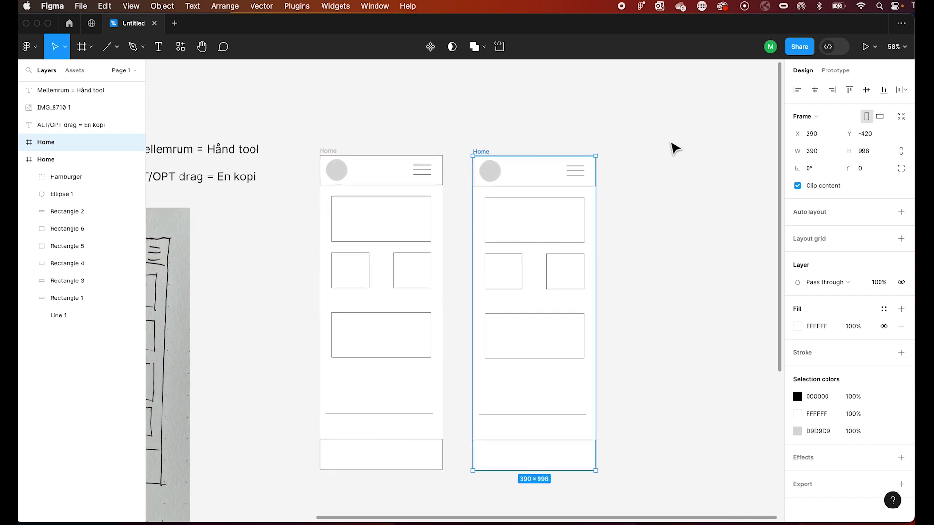
scroll(675, 149, down, 3)
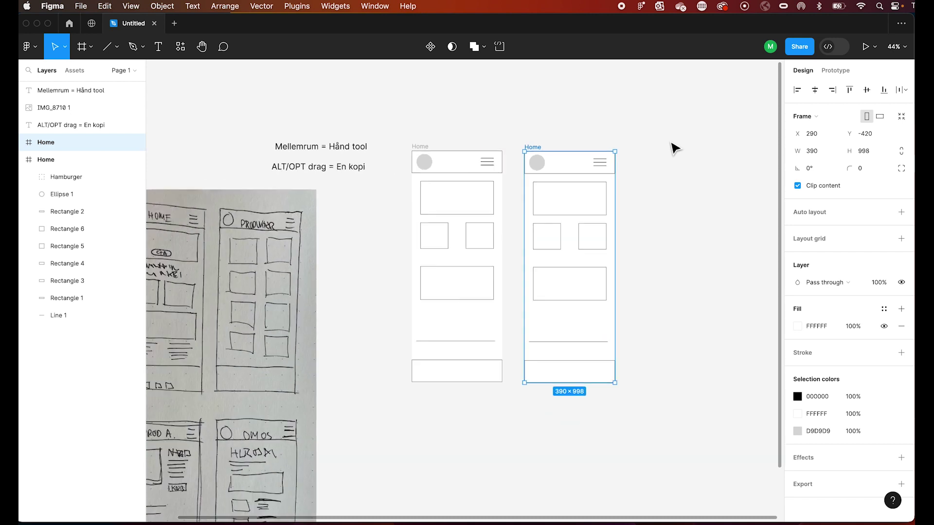
scroll(675, 148, down, 2)
key(super+d)
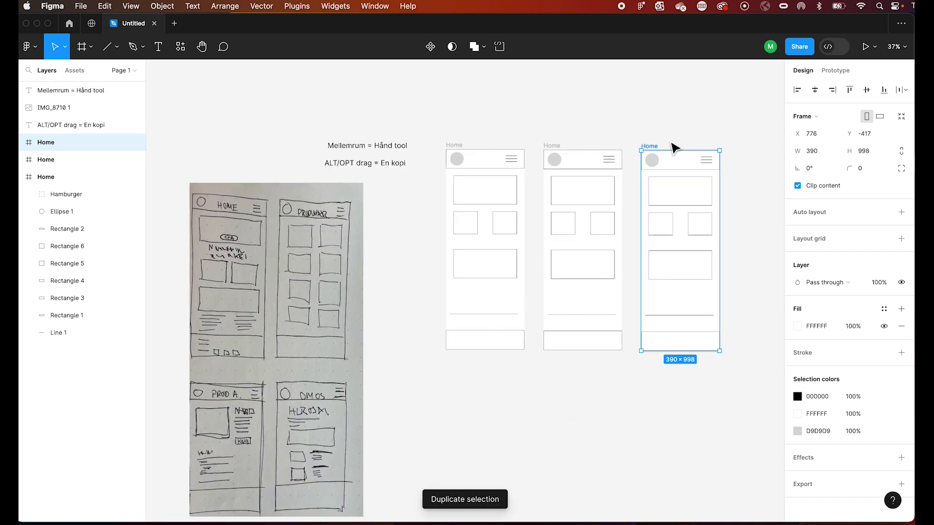
key(super+d)
scroll(674, 147, right, 3)
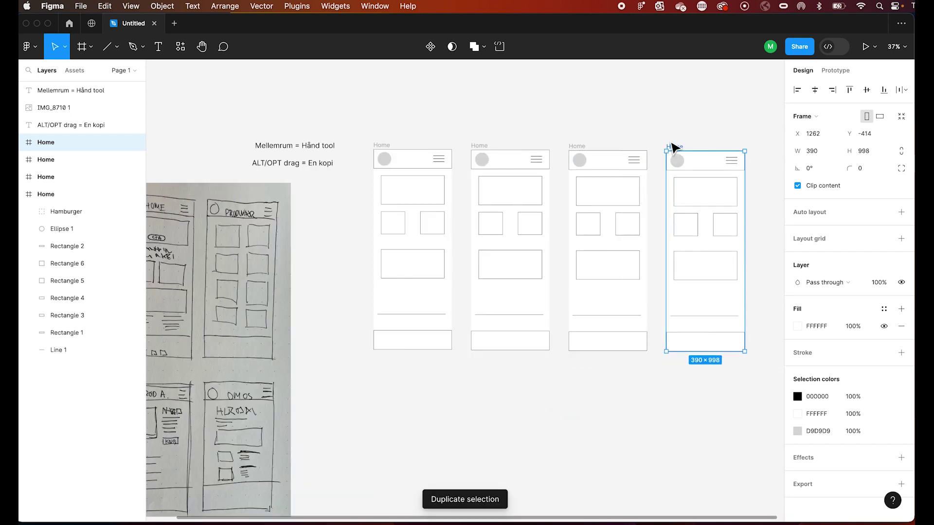
click(712, 109)
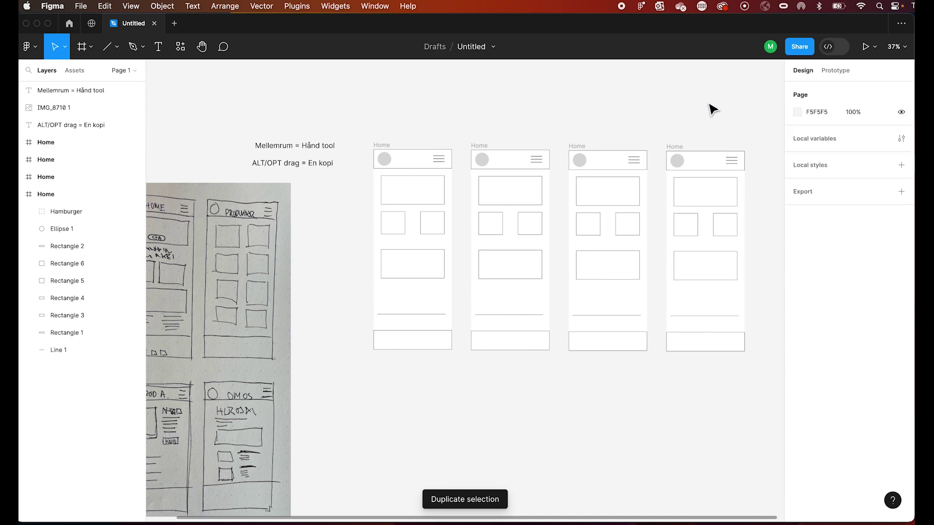
scroll(669, 94, left, 2)
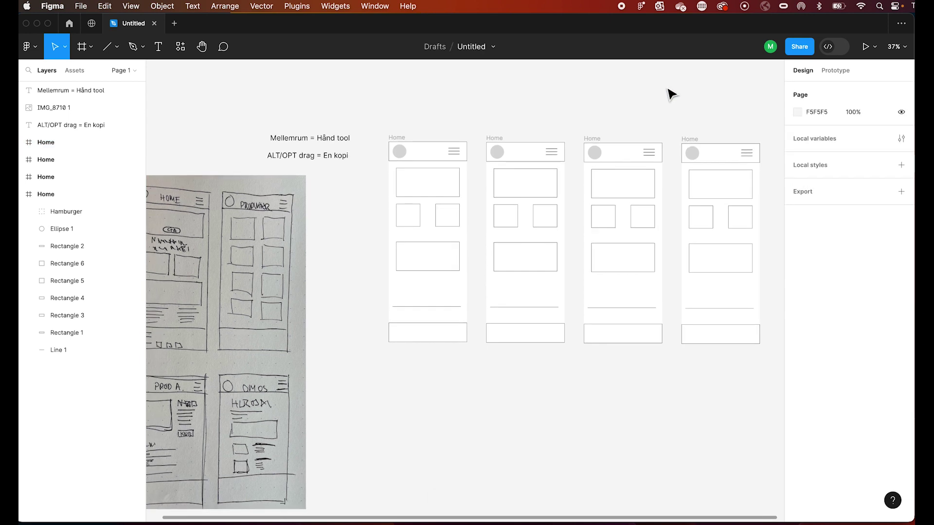
Add a 'CMD/CTRL D = gentag handling' text note aligned above the Mellemrum note
click(160, 49)
click(280, 125)
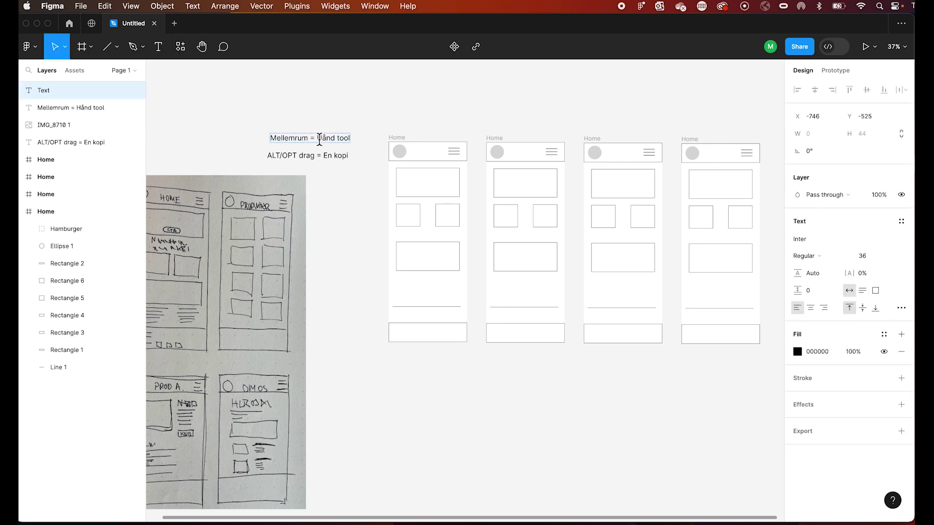
text(CMD/CTRL)
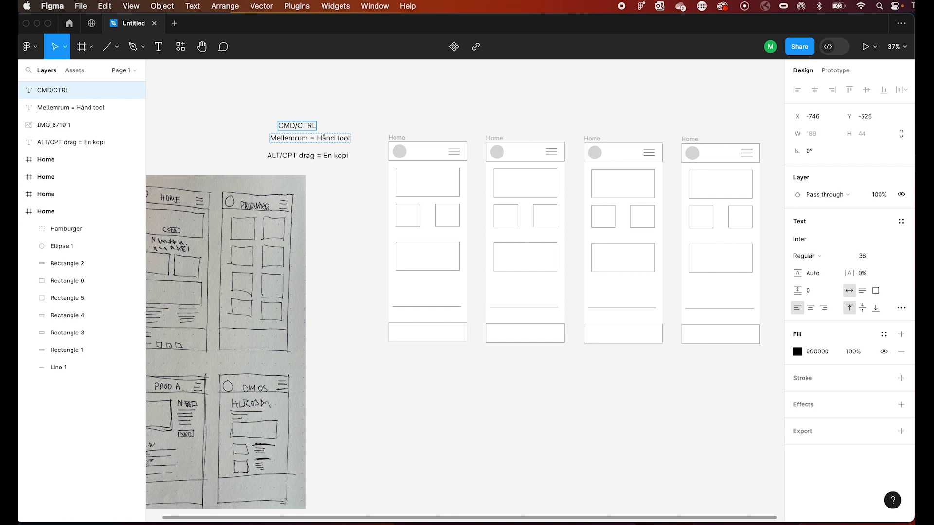
text( D)
text( . = gentag ha)
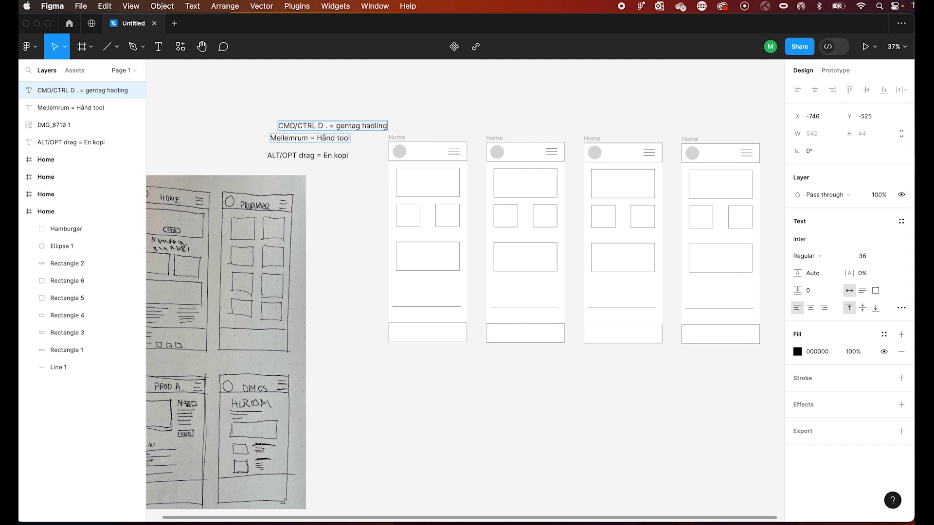
text(n)
key(Escape)
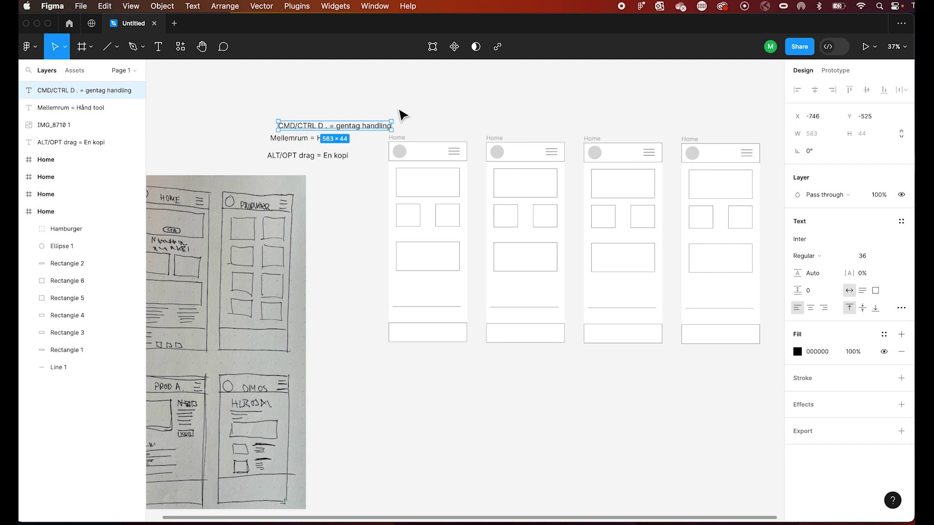
mouse_move(347, 127)
mouse_down()
mouse_move(337, 121)
mouse_move(321, 140)
mouse_up()
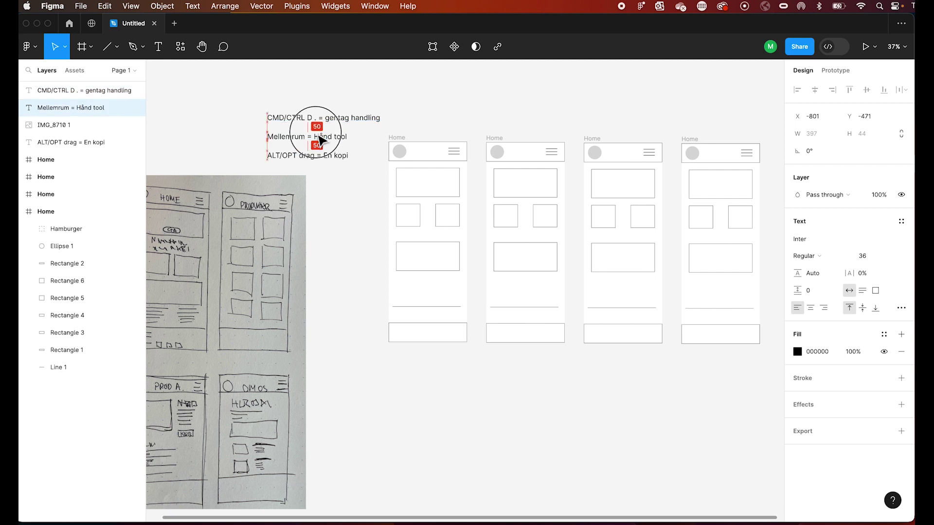
key(Escape)
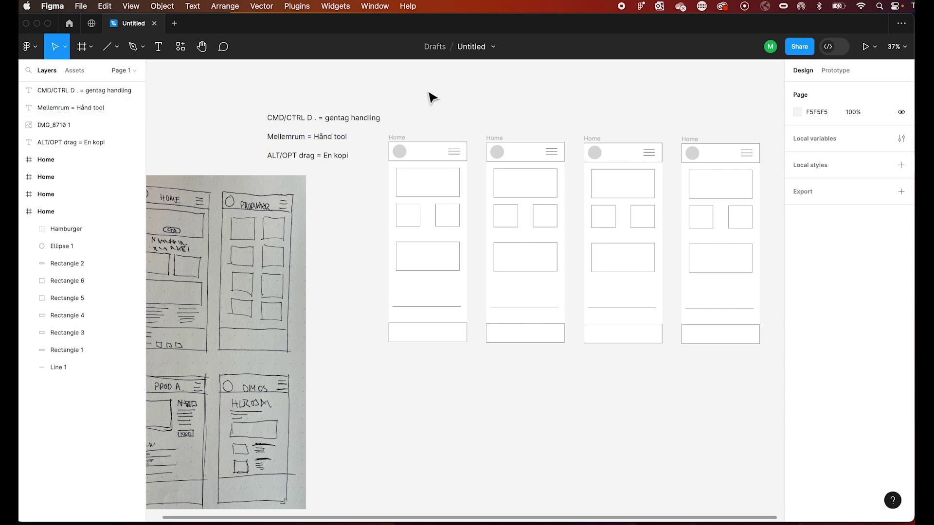
Remove the stray period after 'D' in the new shortcut note
click(324, 121)
double_click(322, 121)
key(BackSpace)
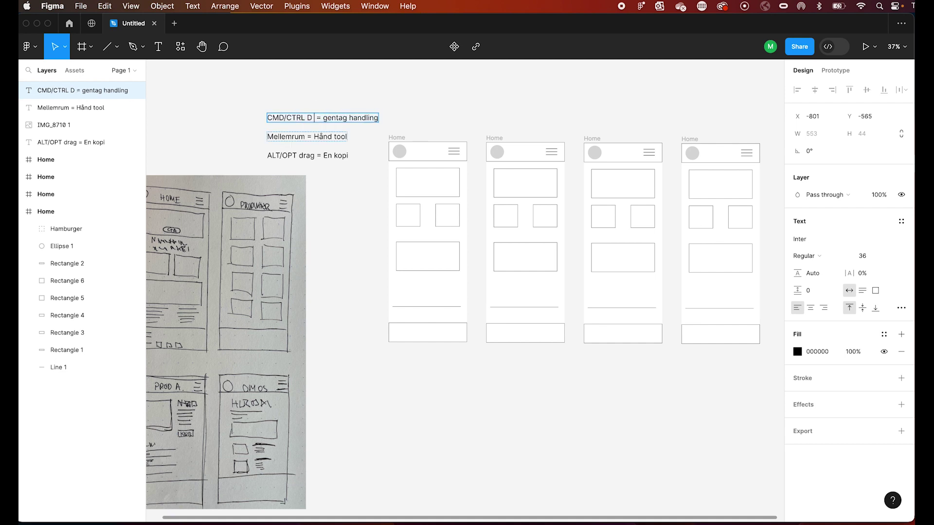
key(Escape)
click(530, 90)
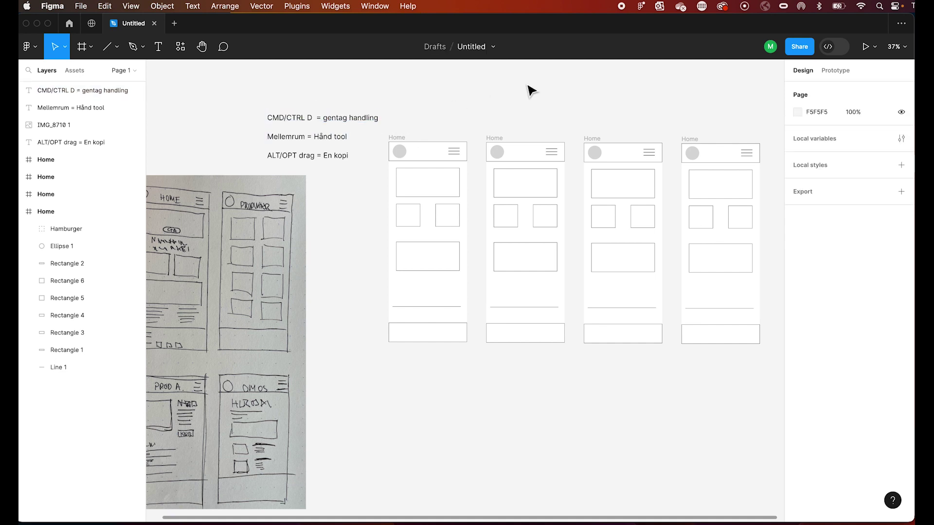
scroll(531, 90, up, 2)
scroll(530, 90, right, 2)
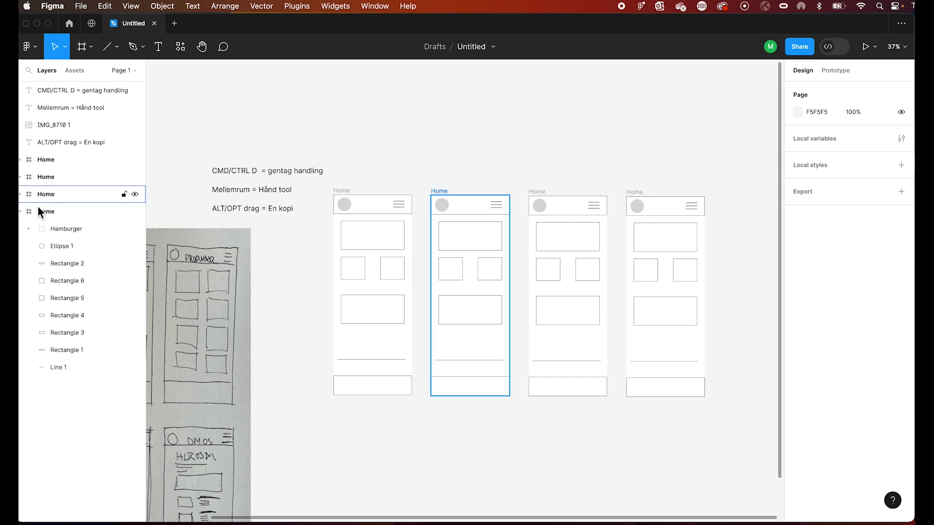
Rename the fourth, third and second frames to Om os, Prod. A and Produkter
click(342, 190)
click(30, 164)
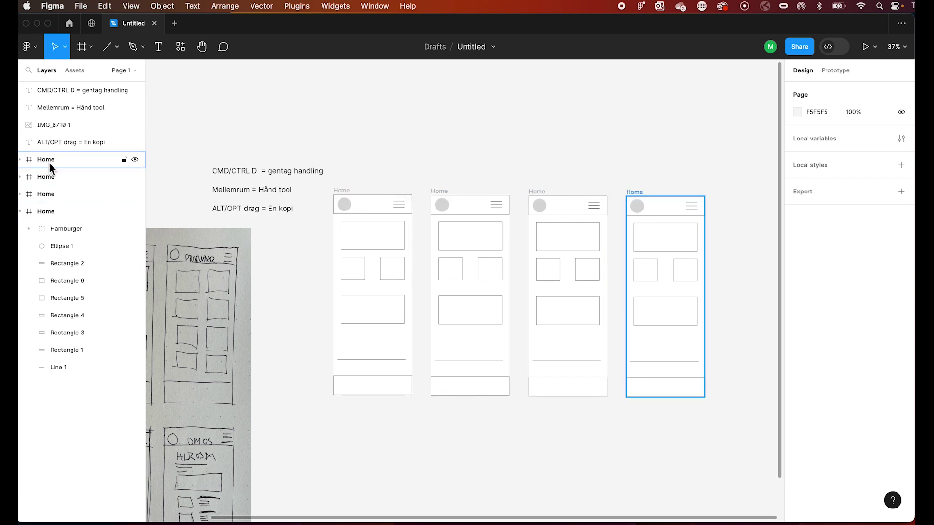
click(51, 161)
double_click(47, 160)
text(OM)
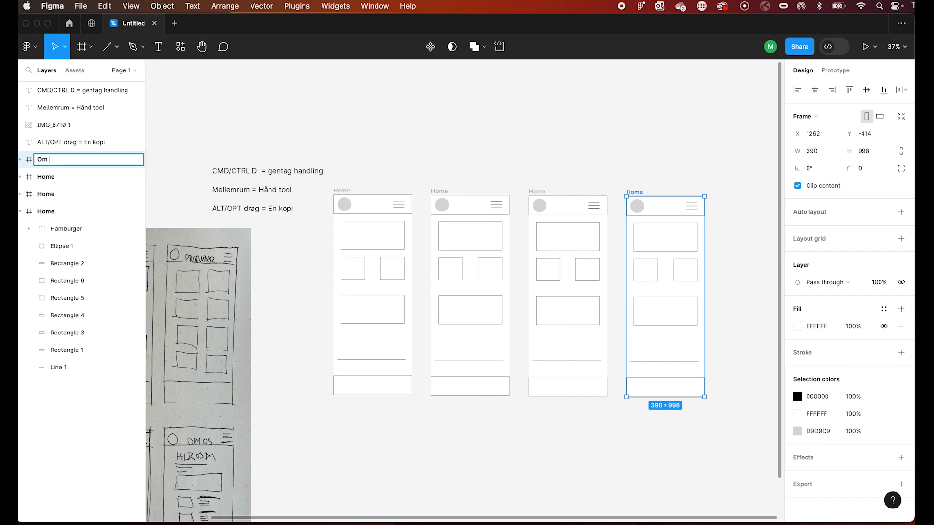
click(52, 181)
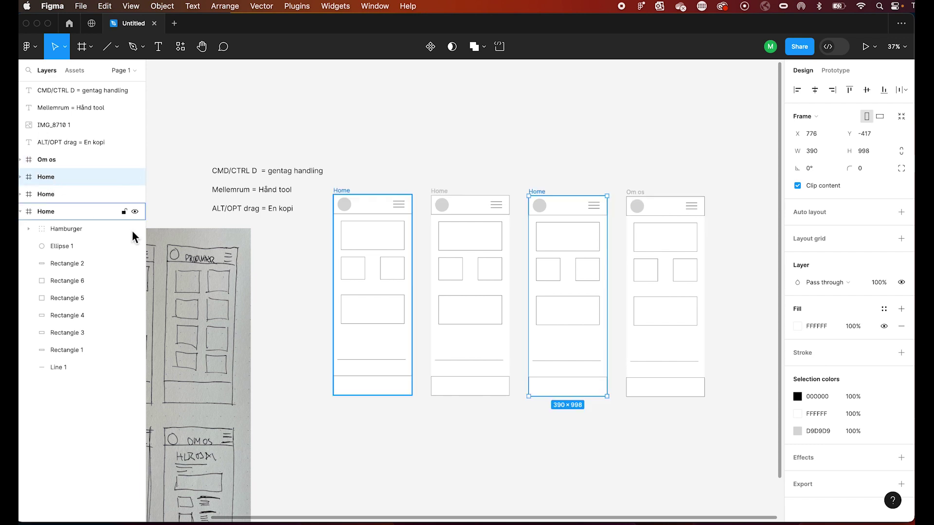
double_click(52, 180)
text(Prod.)
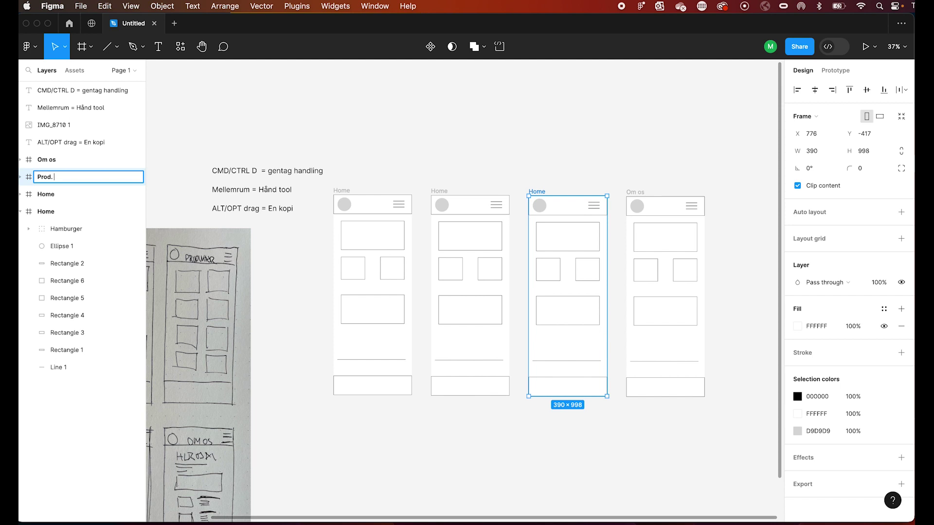
click(54, 199)
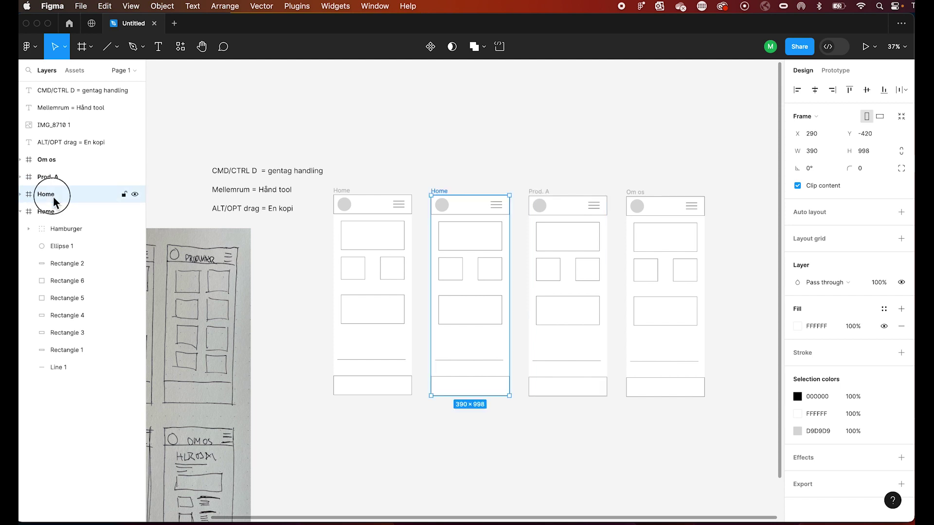
double_click(46, 195)
text(Produkter)
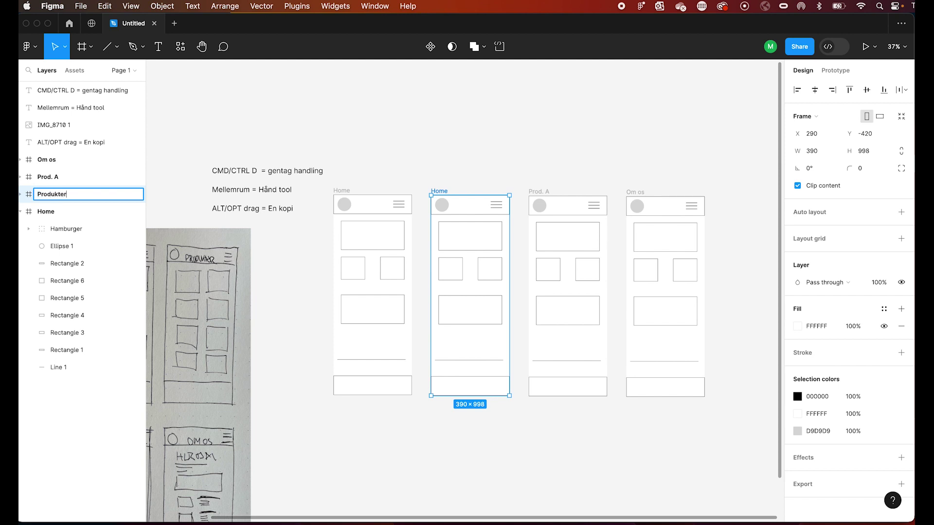
click(211, 141)
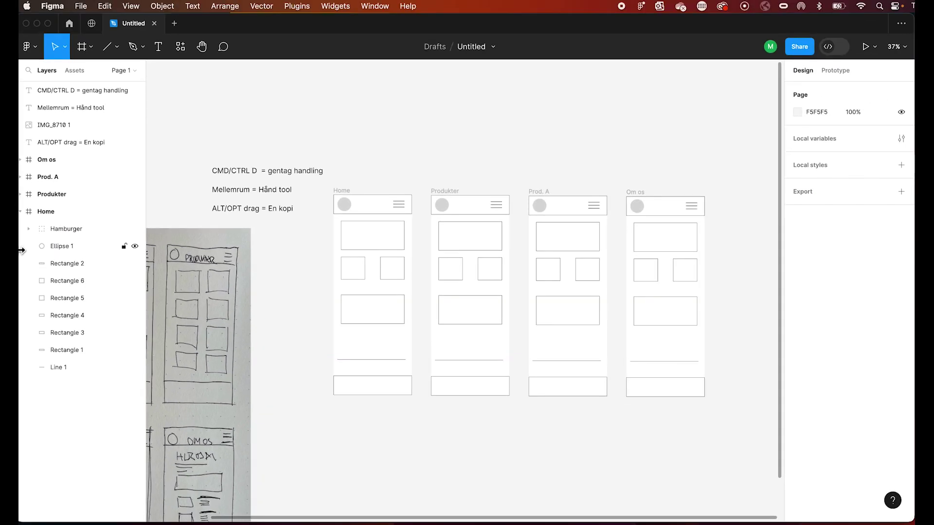
Collapse the Home frame's child layers in the Layers panel
click(22, 214)
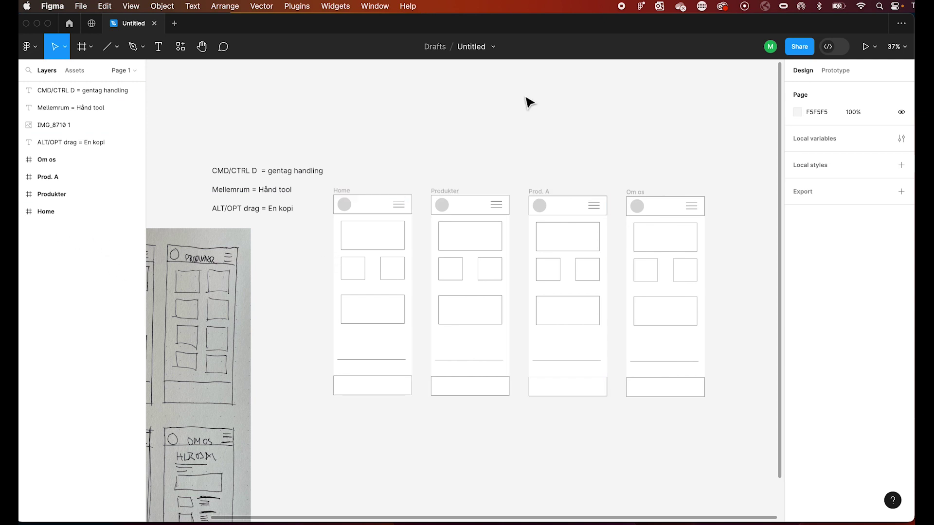
scroll(528, 102, left, 3)
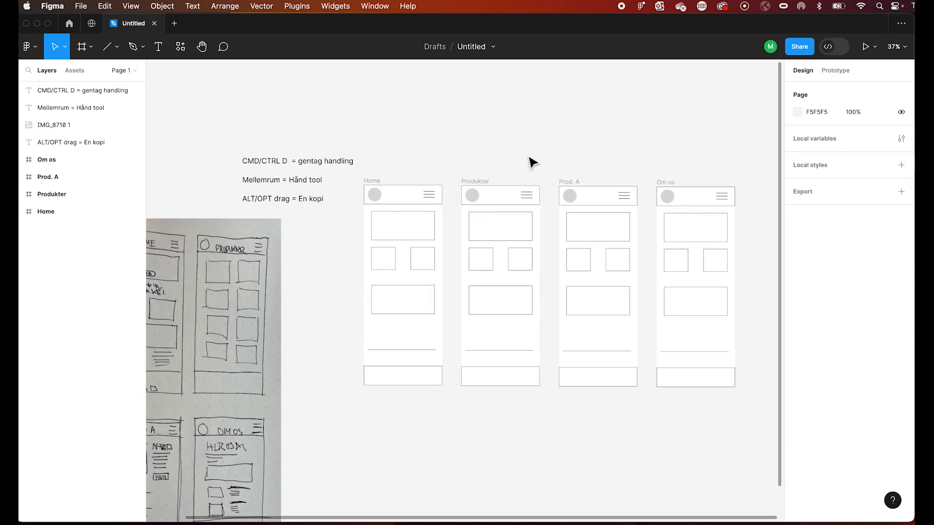
Delete the two large content boxes (Rectangle 3 and 4) from the Produkter frame
click(485, 184)
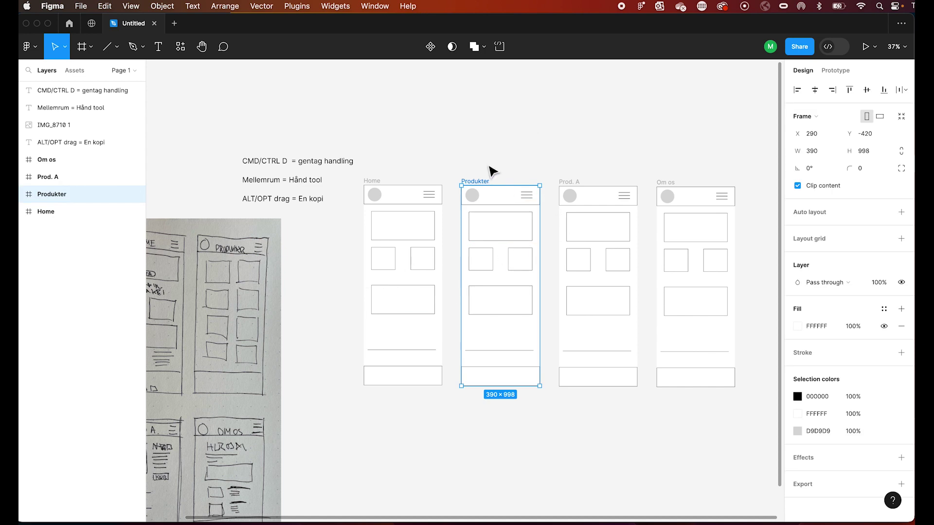
click(512, 237)
key(BackSpace)
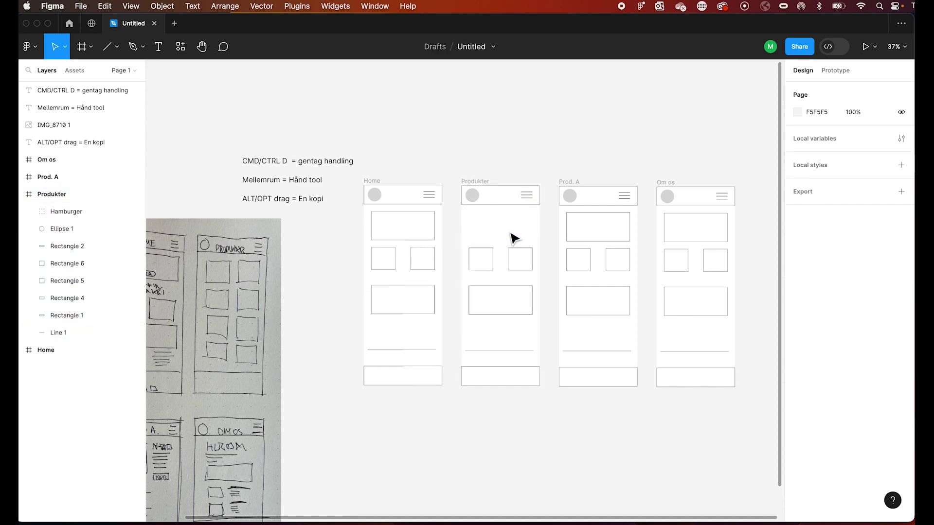
click(506, 305)
key(BackSpace)
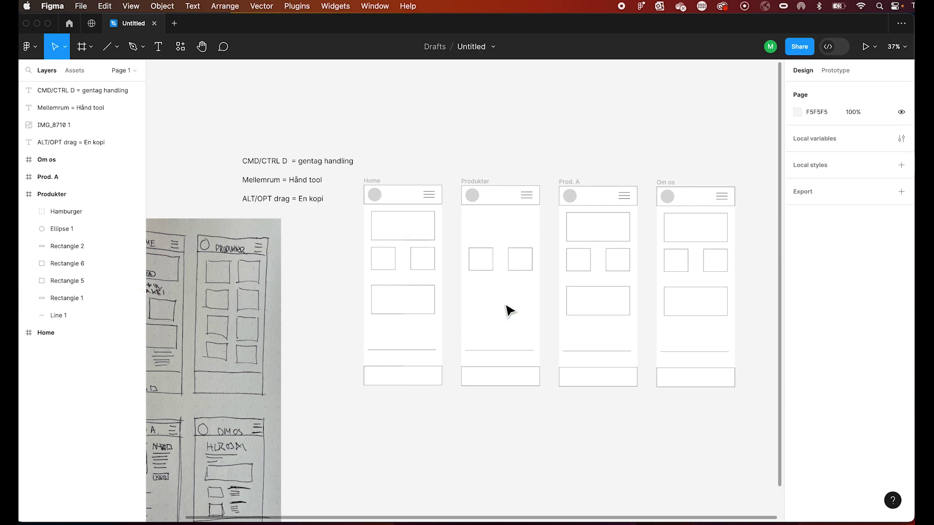
Hide the Produkter divider line by turning off its stroke visibility
click(517, 352)
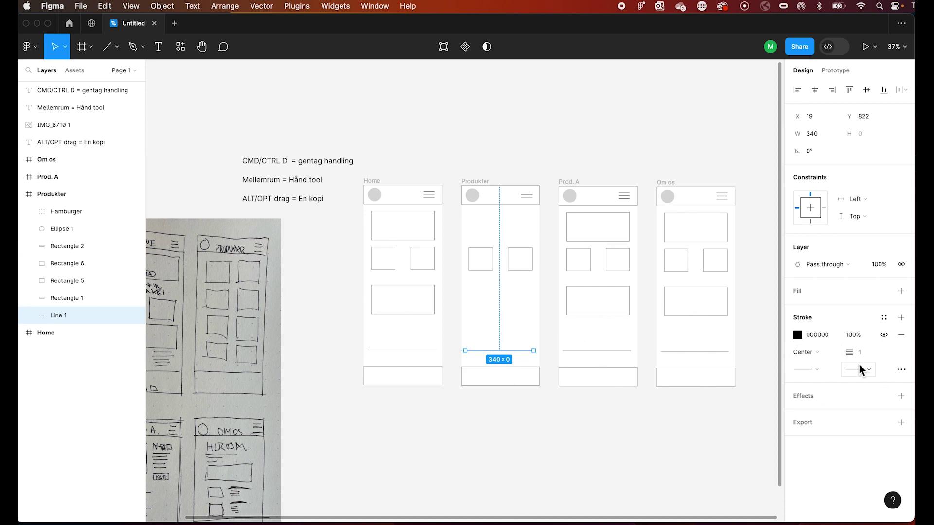
click(885, 339)
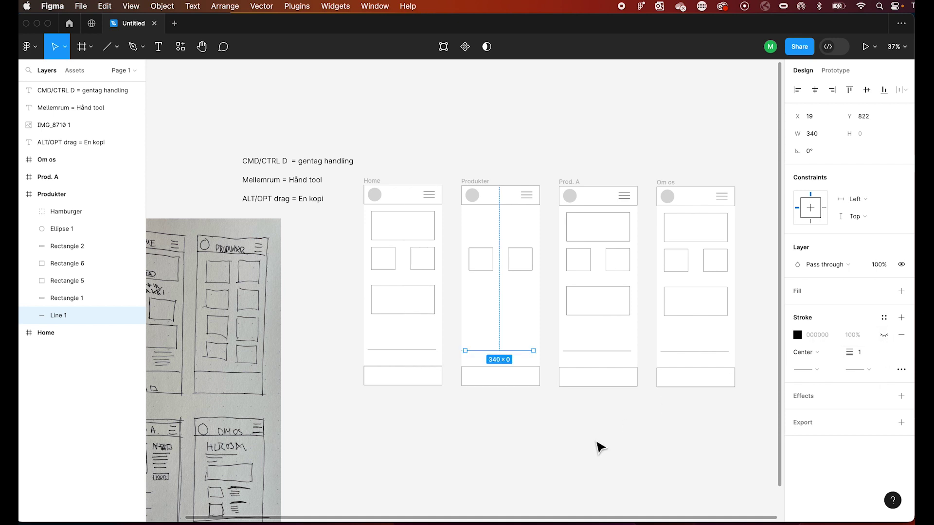
click(598, 443)
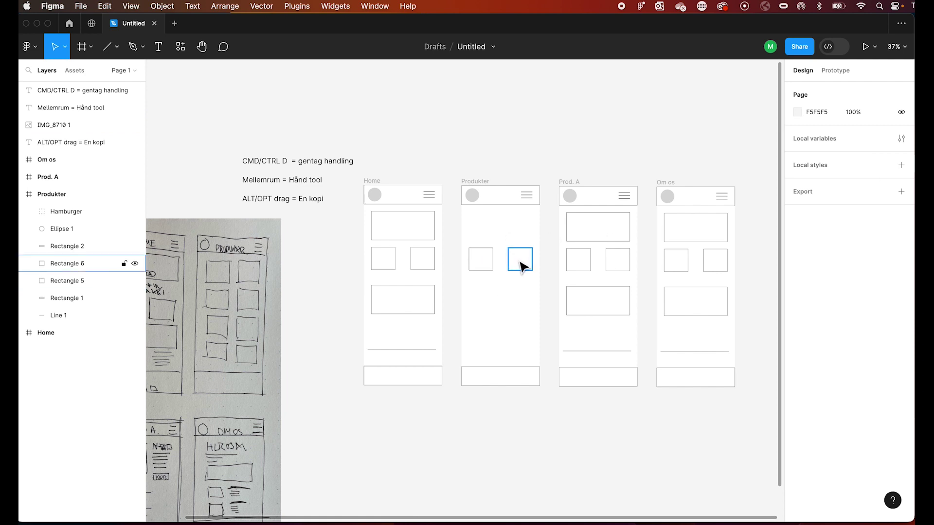
Move the two small squares under the Produkter header and duplicate them into four rows
click(481, 265)
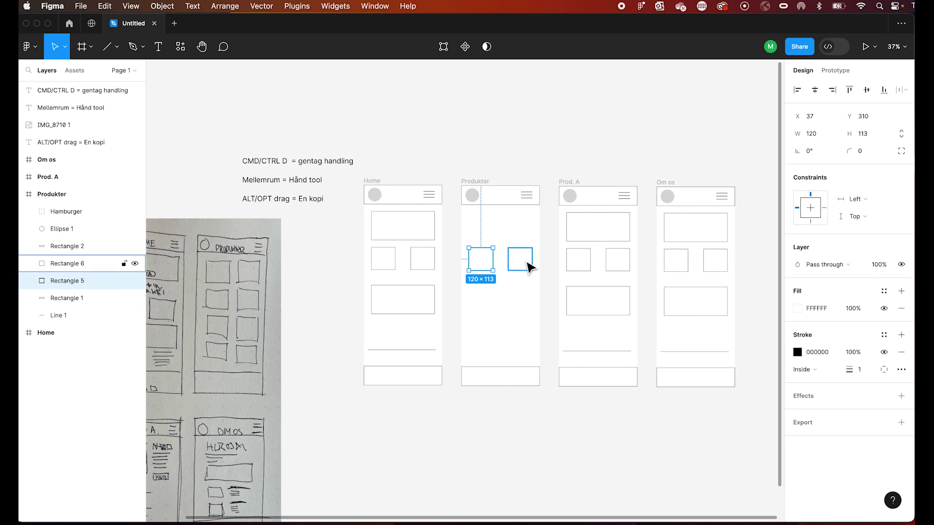
click(526, 266)
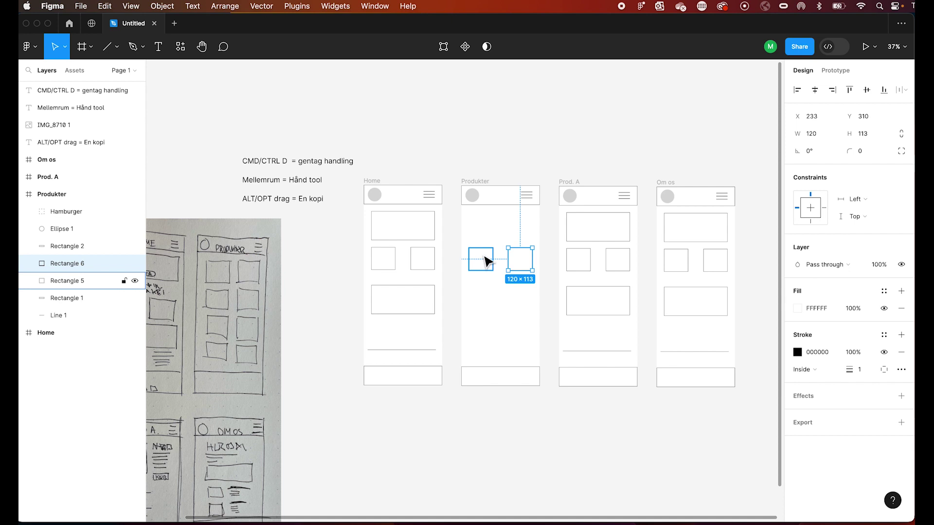
shift+click(486, 263)
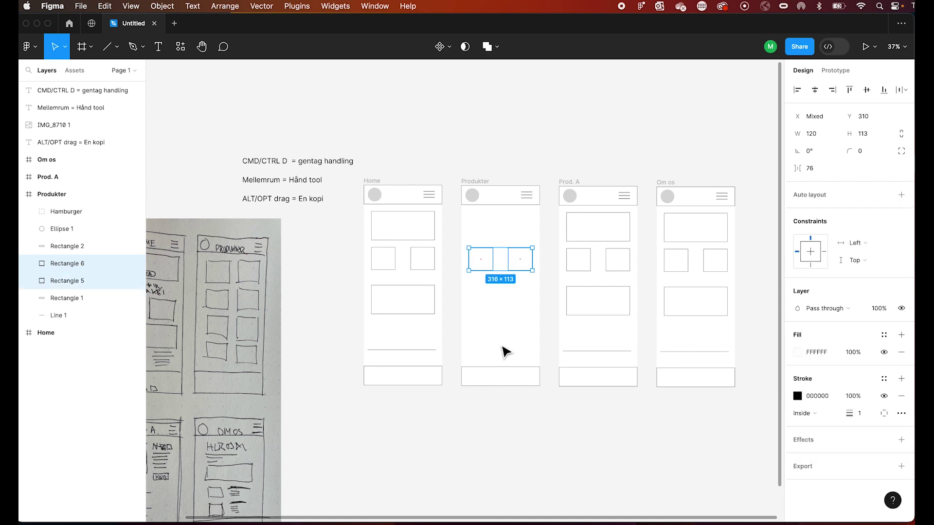
drag(518, 266, 518, 246)
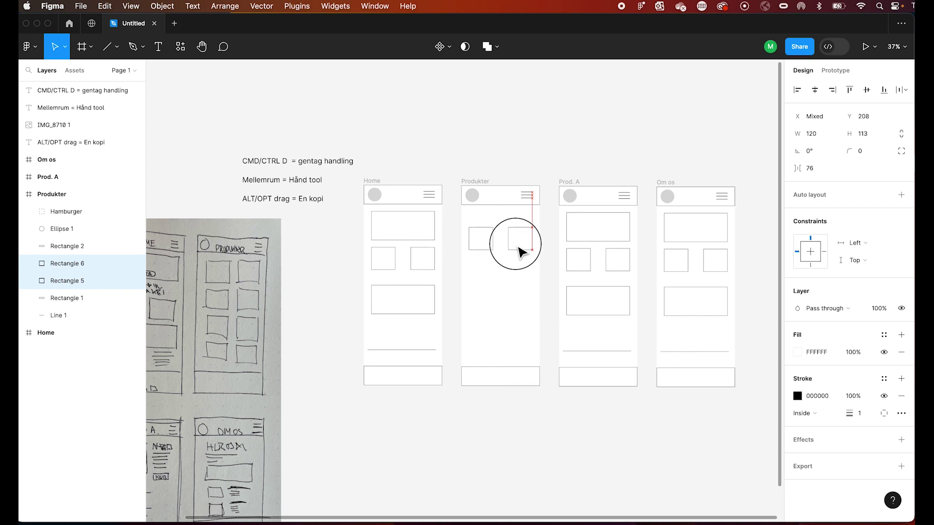
drag(518, 247, 520, 281)
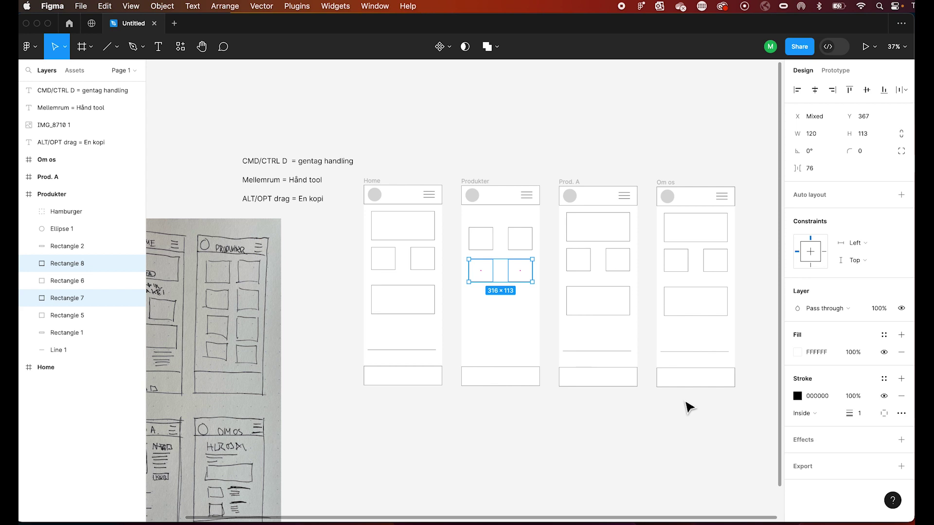
key(ctrl+d)
key(ctrl+d)
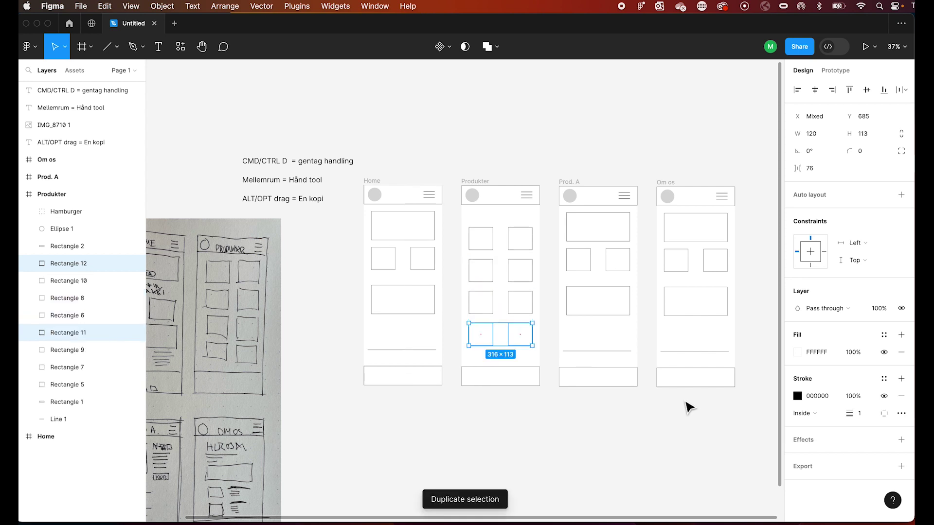
click(544, 441)
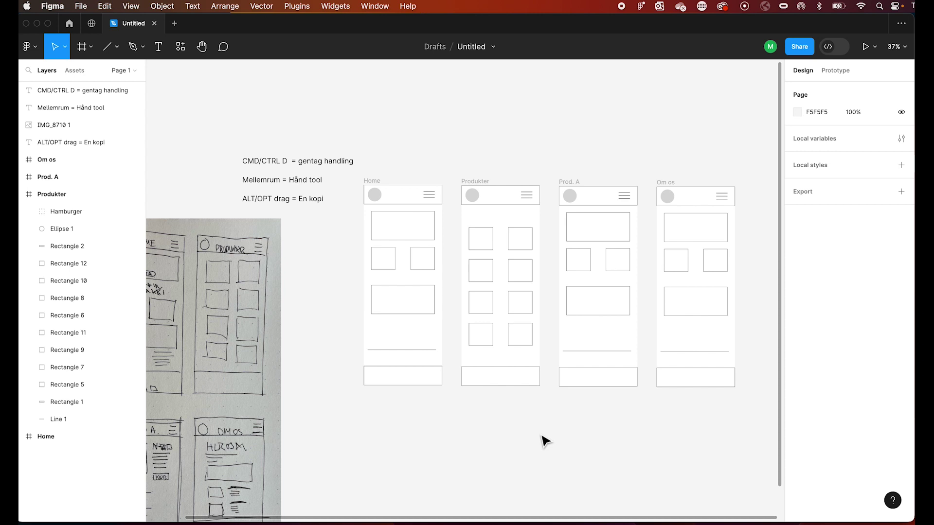
Add a HOME text title in the Home frame header
scroll(460, 448, left, 5)
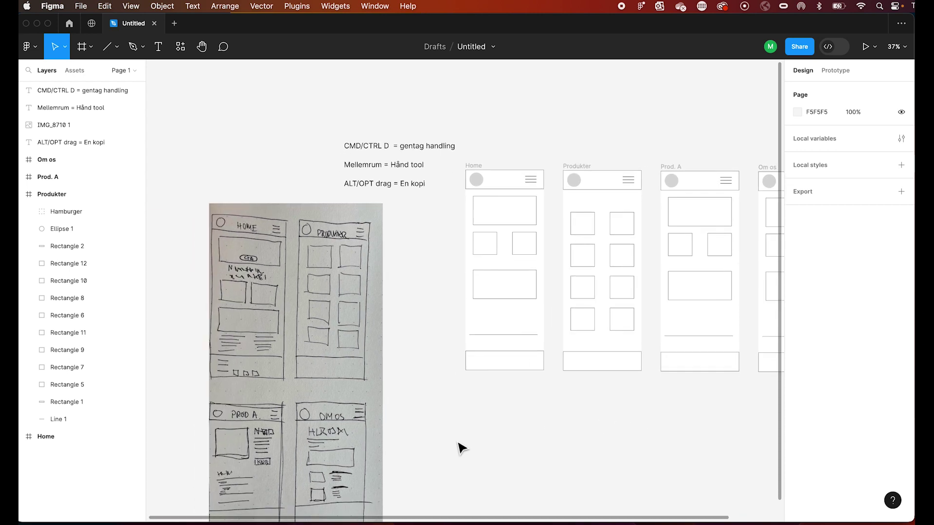
scroll(460, 448, right, 4)
scroll(460, 448, left, 8)
scroll(460, 448, right, 5)
scroll(460, 448, right, 2)
scroll(458, 446, left, 3)
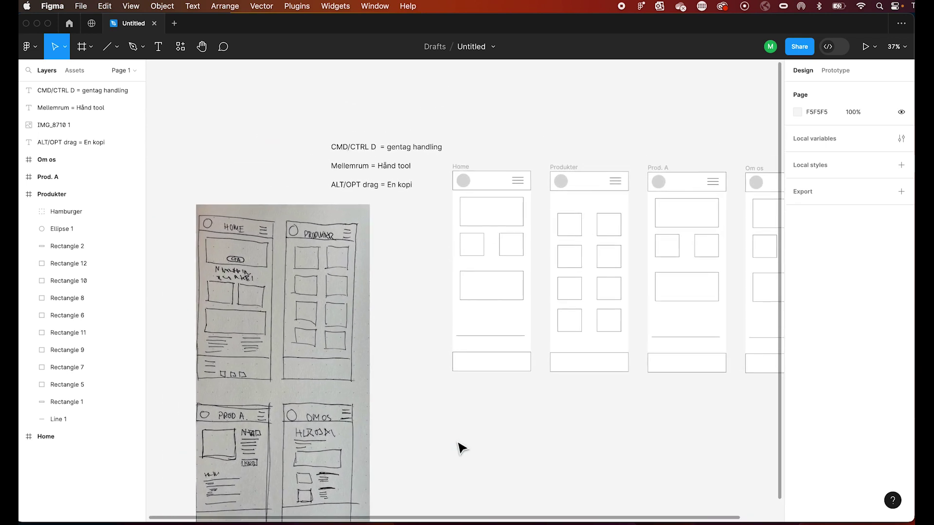
scroll(435, 405, right, 2)
scroll(471, 407, up, 2)
scroll(471, 406, up, 1)
scroll(446, 430, down, 2)
scroll(448, 431, up, 5)
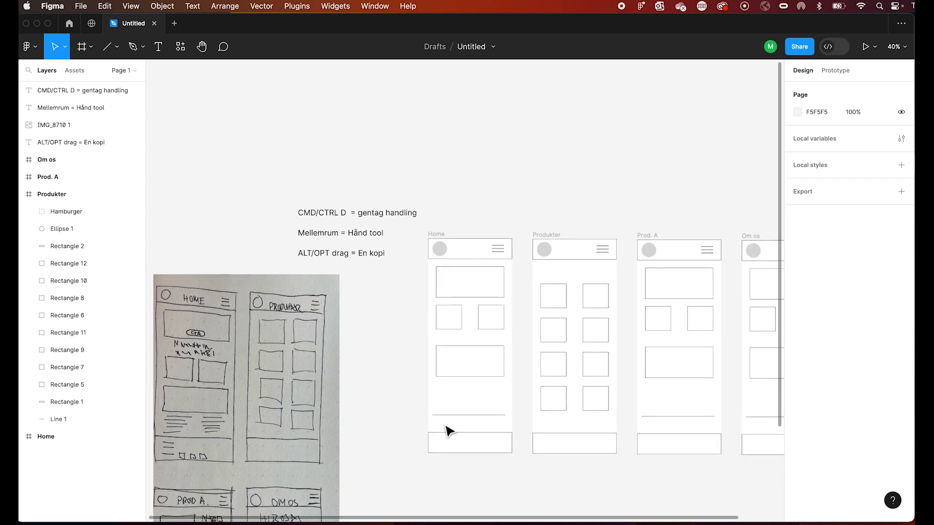
scroll(448, 430, left, 2)
scroll(448, 430, down, 1)
click(159, 46)
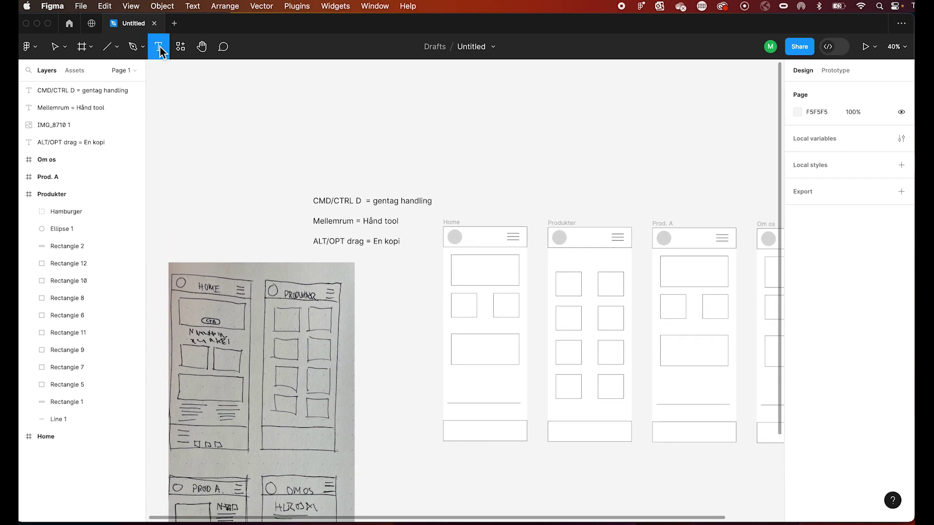
click(473, 242)
text(HOME)
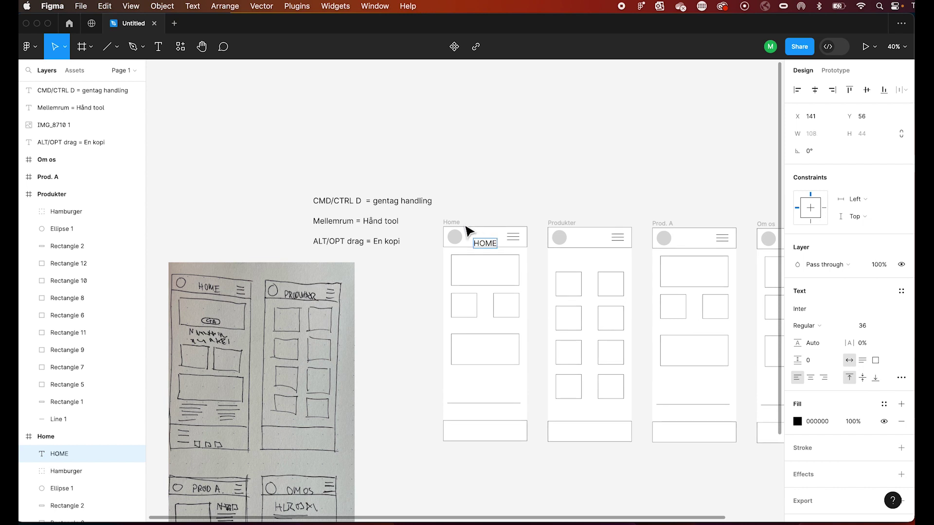
click(346, 144)
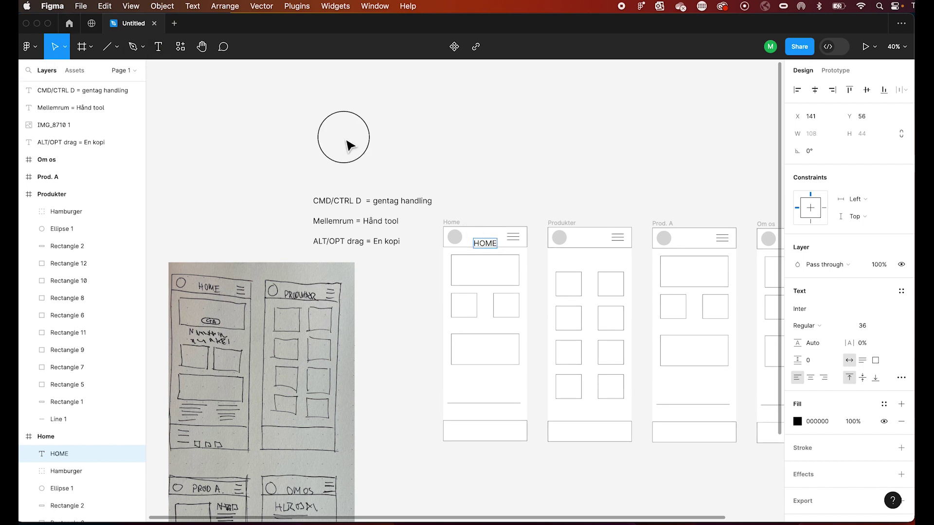
Nudge and drag the HOME title so it sits centred between the circle and menu icon
key(Up)
key(Up)
key(Up)
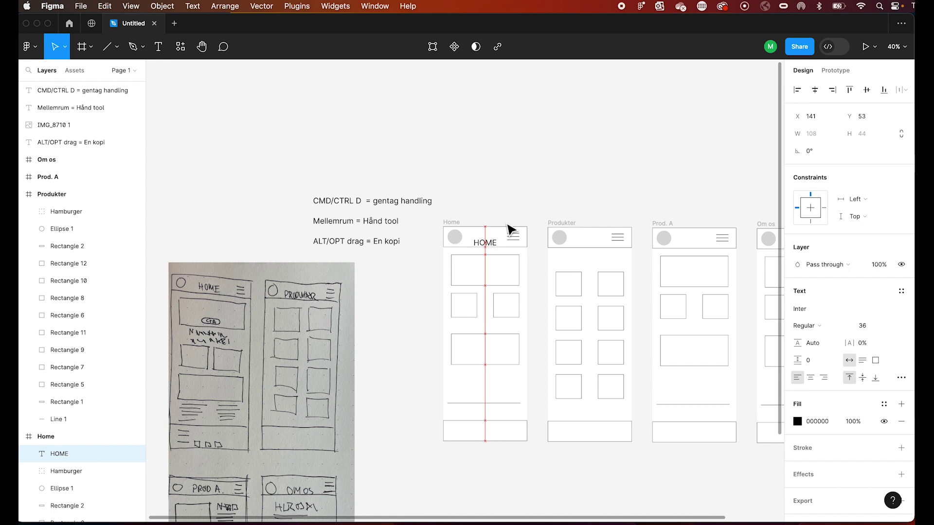
key(Up)
key(Up)
key(Up)
key(Up)
key(Up)
key(Up)
key(Down)
key(shift+0)
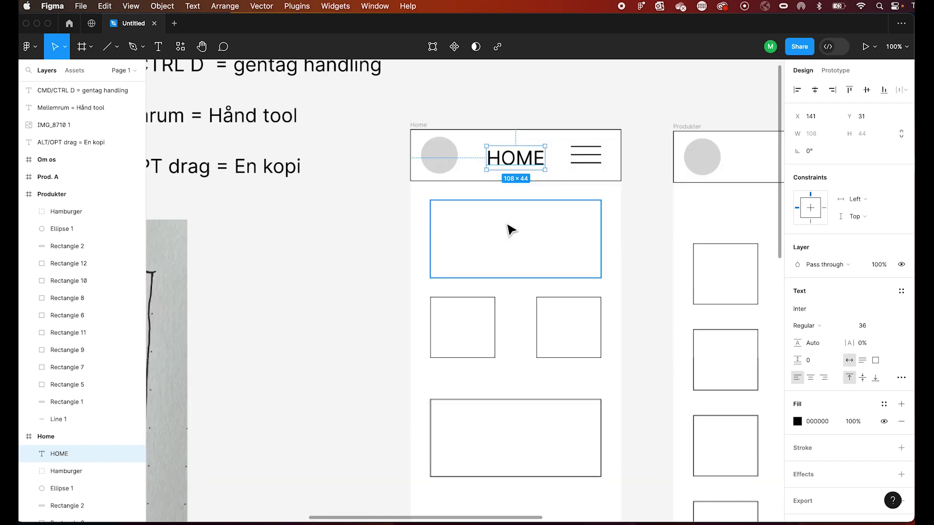
scroll(501, 233, up, 5)
scroll(501, 233, right, 3)
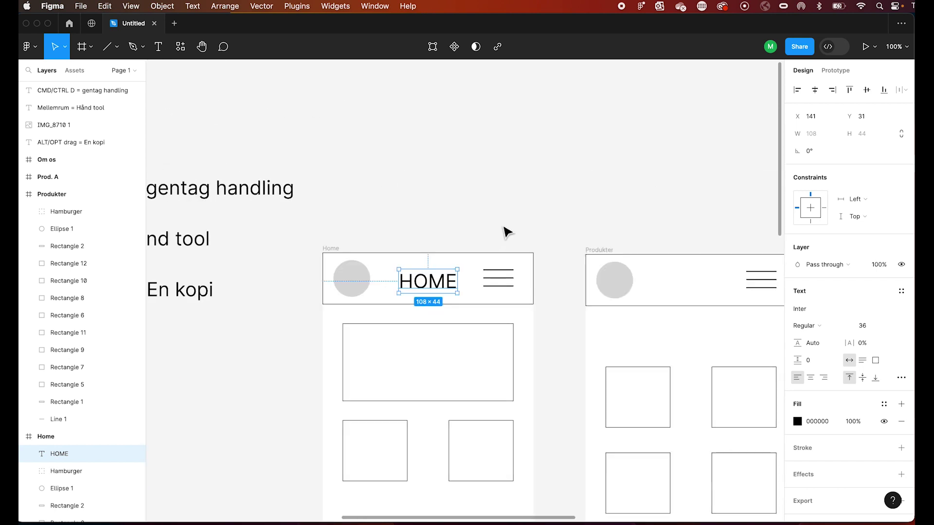
click(521, 209)
drag(442, 284, 439, 280)
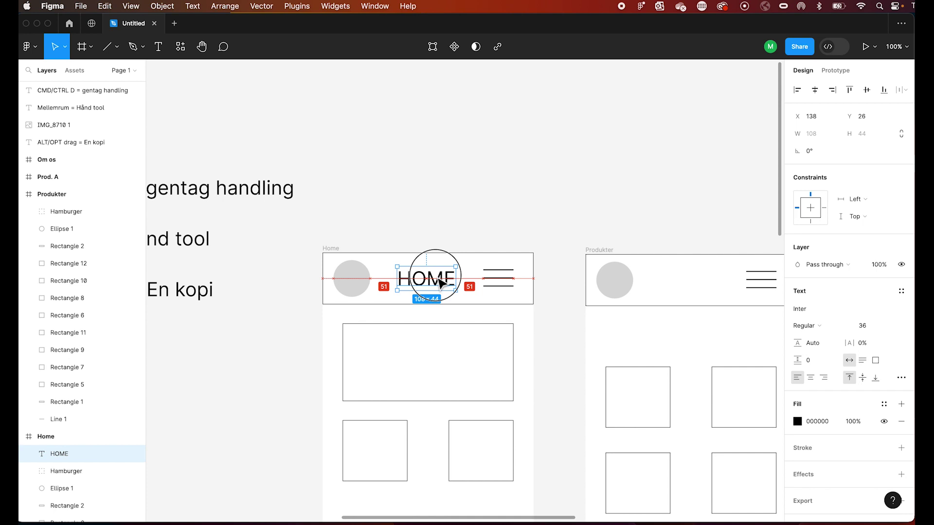
click(479, 207)
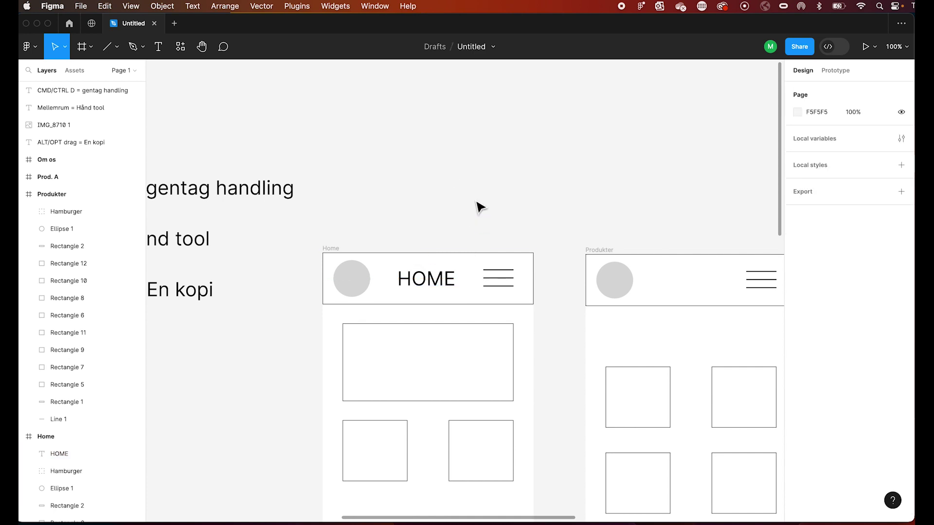
scroll(618, 219, right, 1)
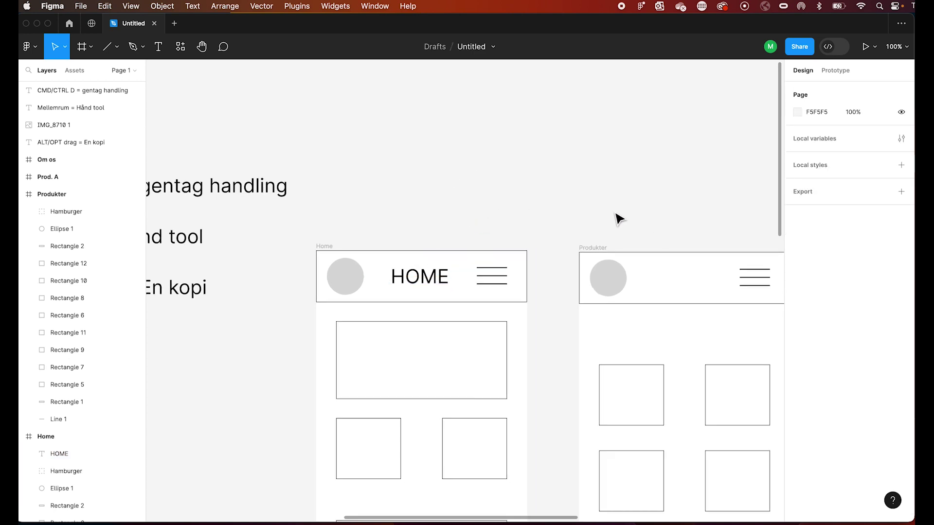
scroll(615, 217, right, 4)
Add the title Produkter centred in the Produkter frame header
click(157, 46)
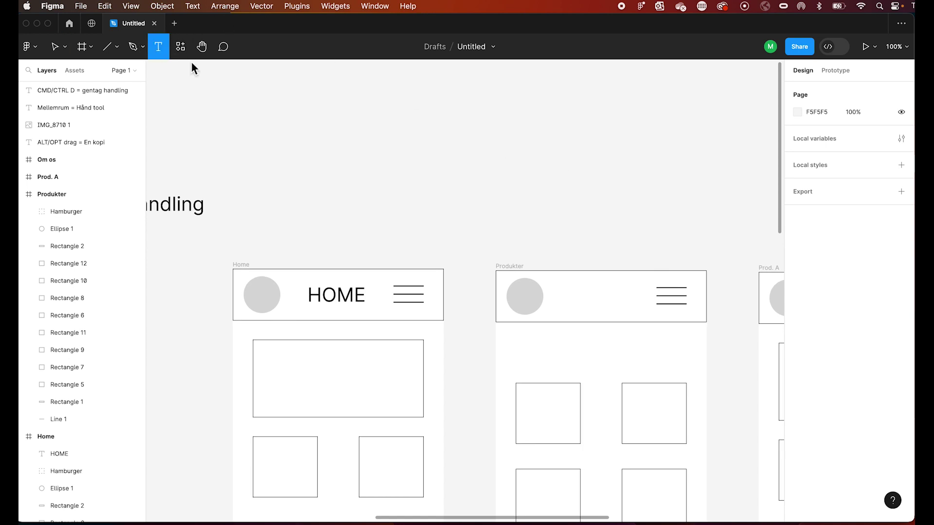
click(563, 295)
text(Produkter)
key(Escape)
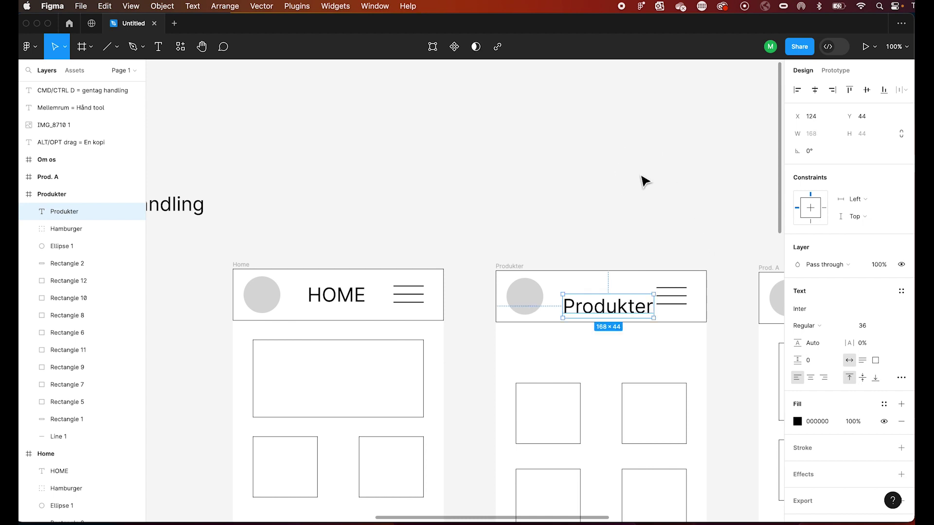
drag(625, 314, 617, 300)
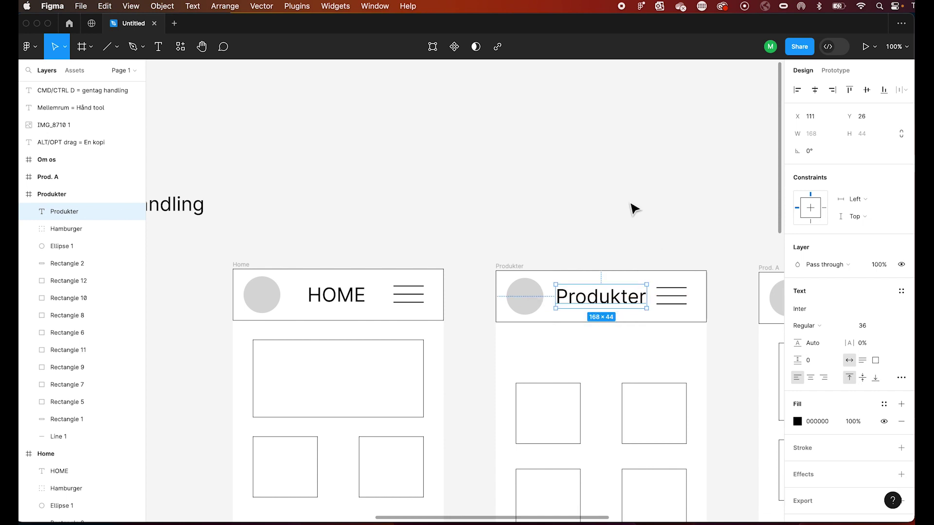
scroll(633, 209, right, 3)
scroll(633, 209, right, 6)
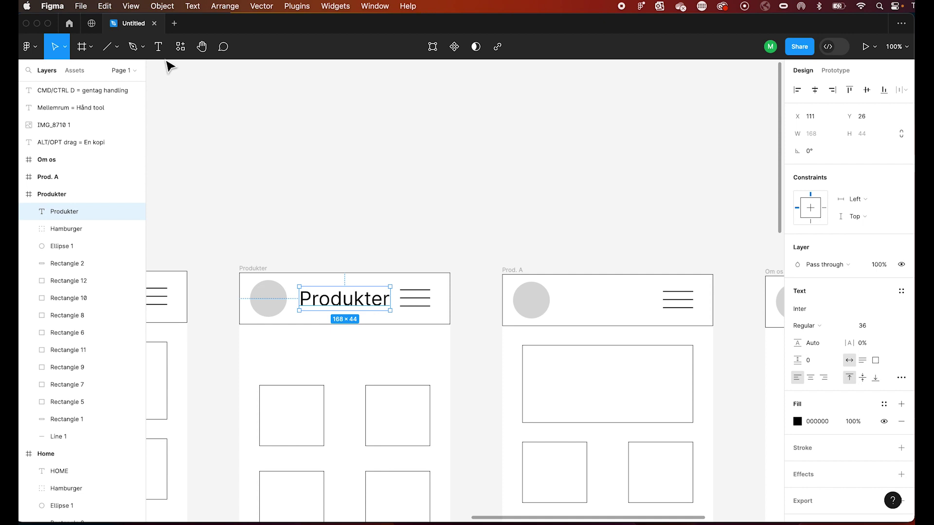
Add the title Prod. A centred in the Prod. A frame header
key(Return)
click(580, 303)
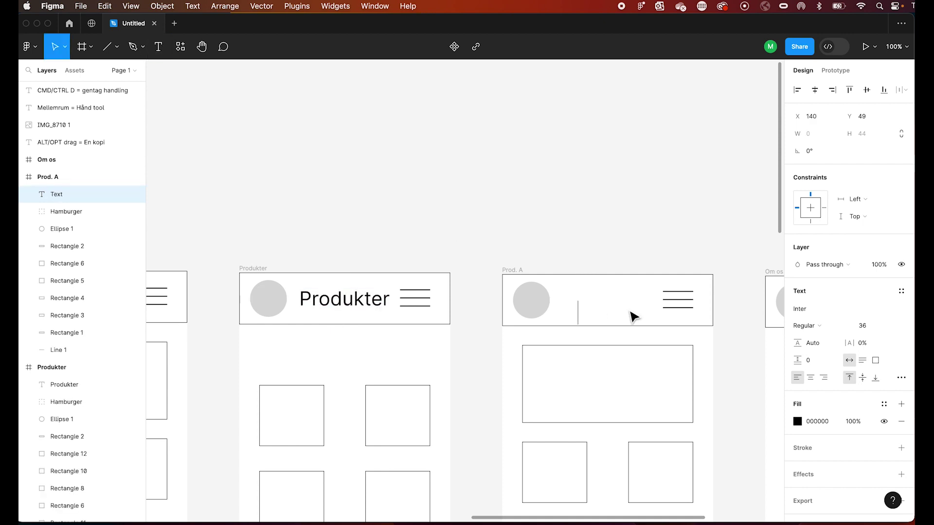
text(Prod. A)
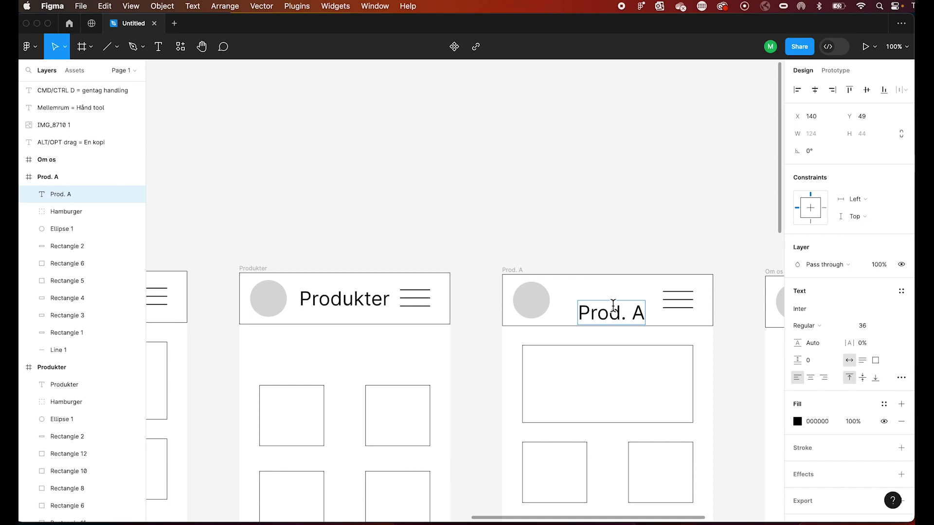
key(Escape)
drag(612, 315, 608, 304)
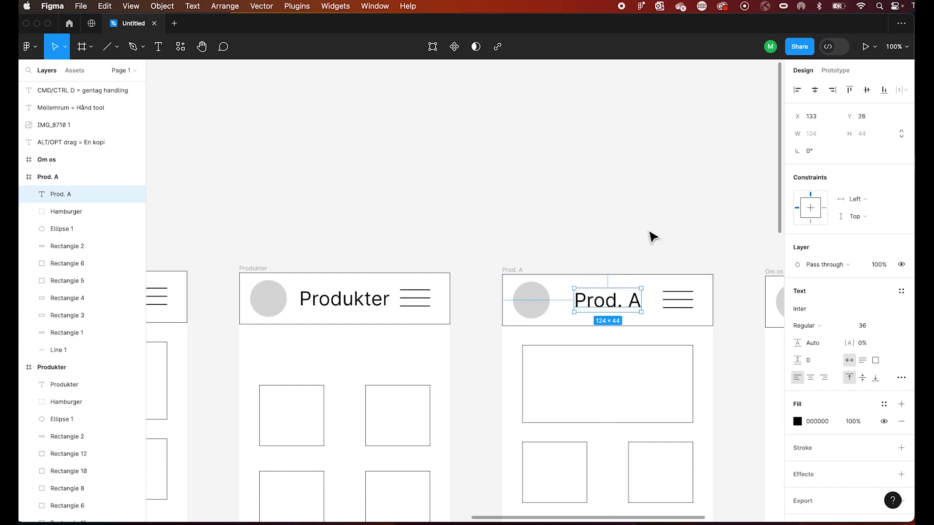
scroll(654, 237, right, 2)
scroll(654, 237, right, 5)
scroll(655, 237, right, 1)
scroll(654, 236, right, 2)
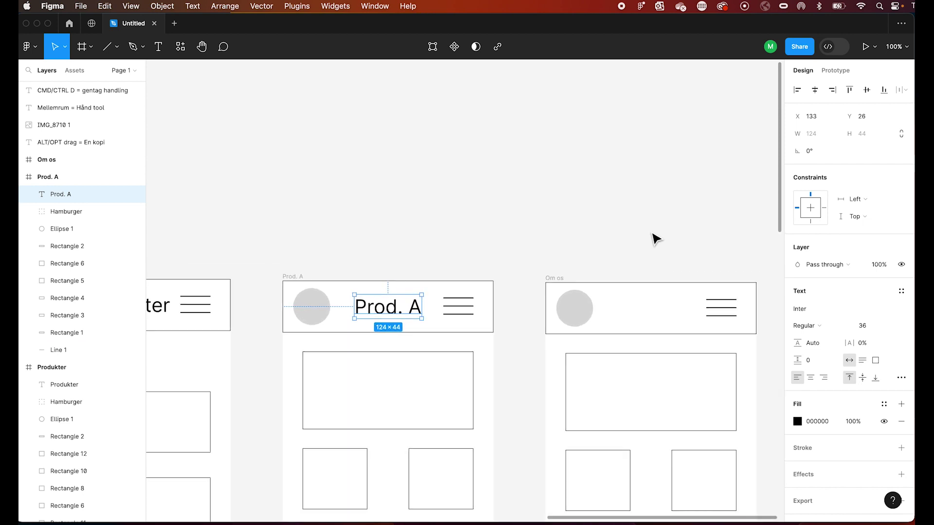
scroll(654, 236, right, 1)
Add the title Om os centred in the Om os frame header
key(Return)
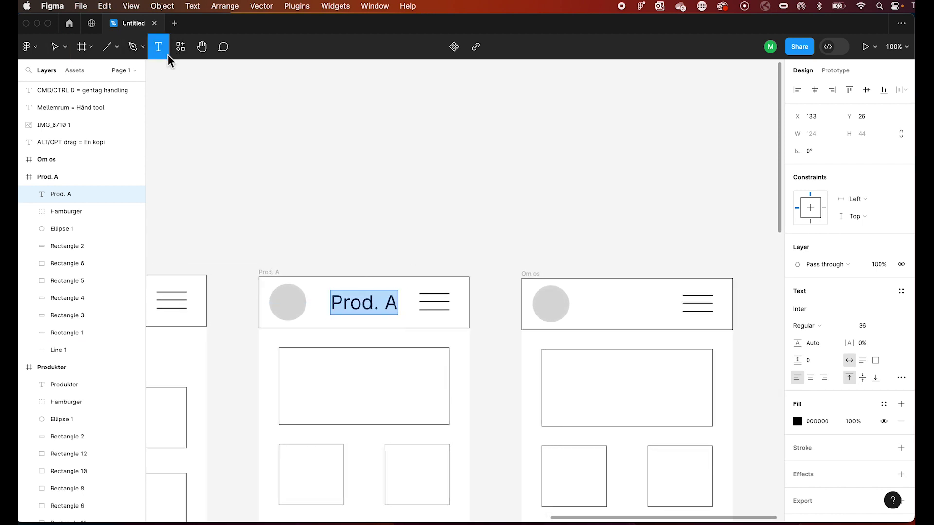
click(600, 305)
text(OM)
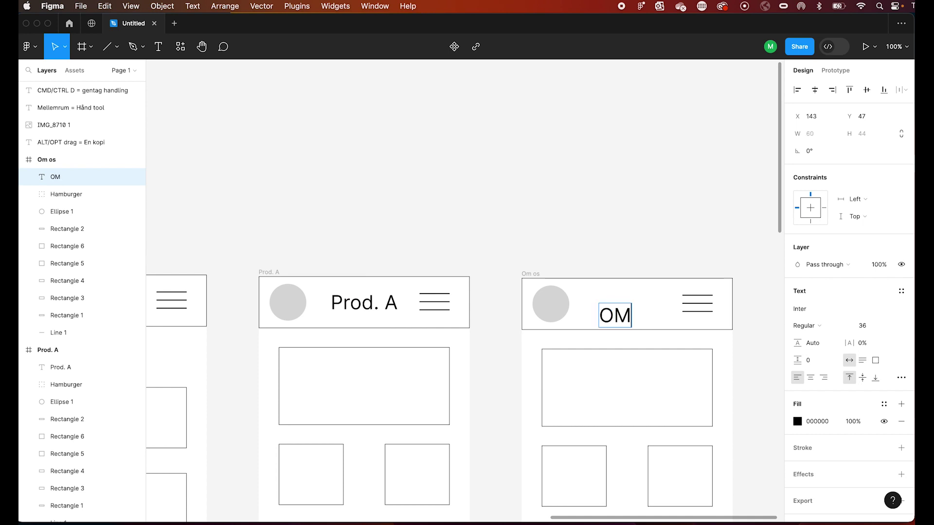
key(BackSpace)
text(m os)
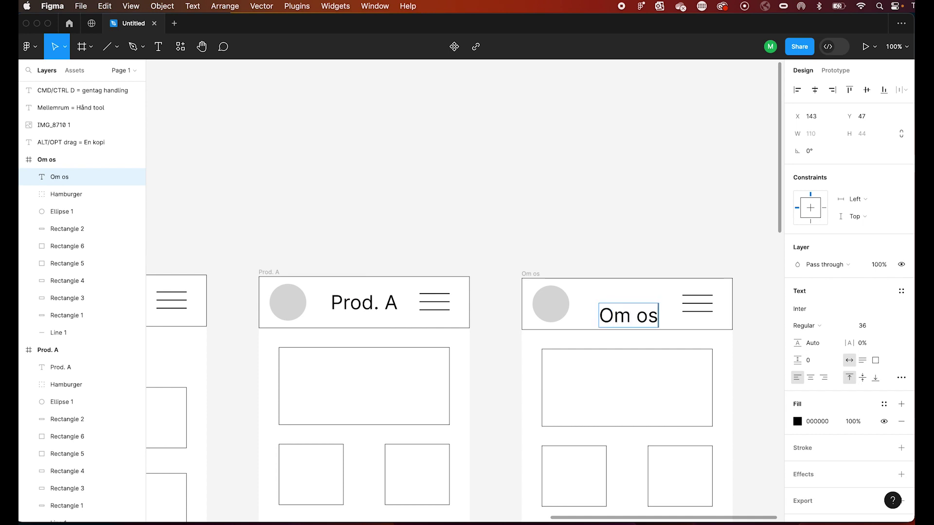
key(Escape)
drag(623, 328, 628, 310)
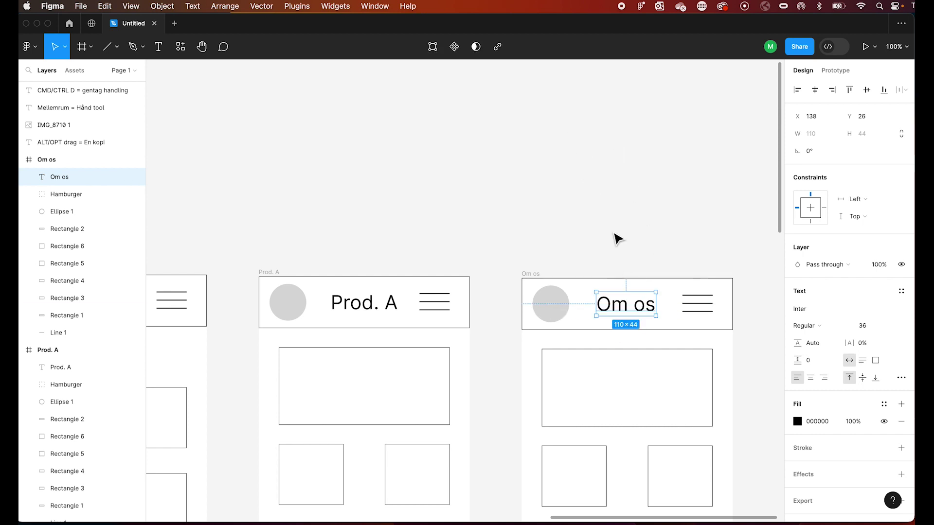
click(614, 240)
scroll(614, 239, down, 5)
scroll(617, 239, down, 2)
Delete the large lower box and both small squares from the Prod. A frame
scroll(615, 239, left, 3)
scroll(614, 239, down, 2)
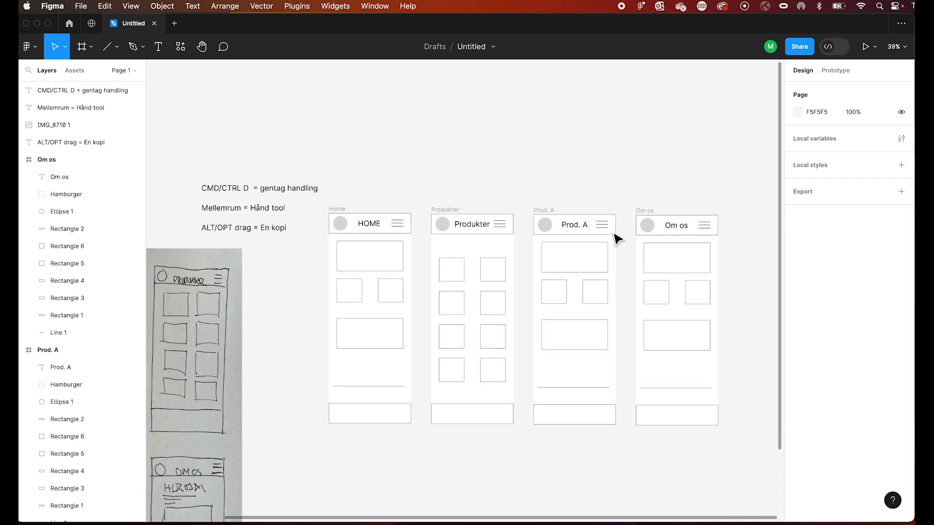
scroll(617, 238, left, 3)
scroll(617, 238, down, 2)
scroll(617, 238, left, 5)
scroll(617, 239, down, 4)
scroll(617, 239, right, 2)
scroll(617, 238, right, 4)
scroll(617, 238, left, 3)
scroll(617, 238, down, 1)
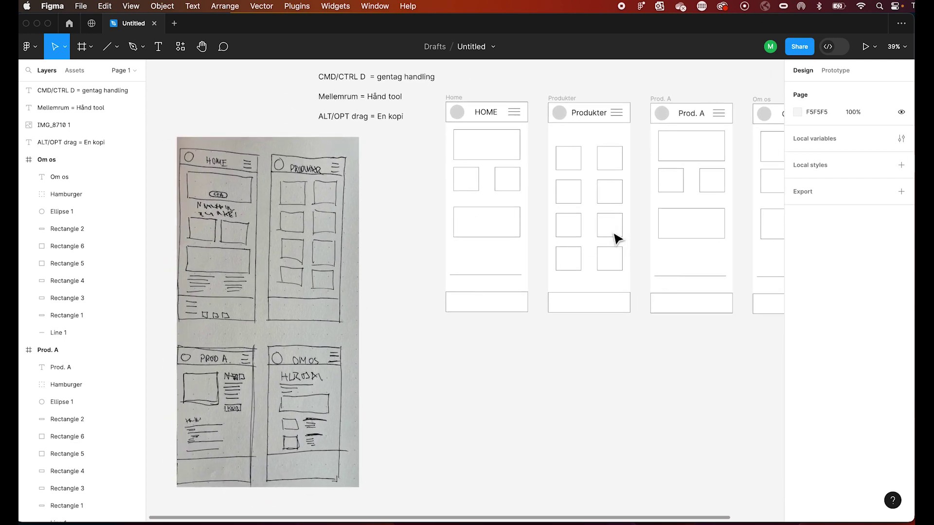
scroll(617, 239, right, 1)
scroll(617, 238, up, 1)
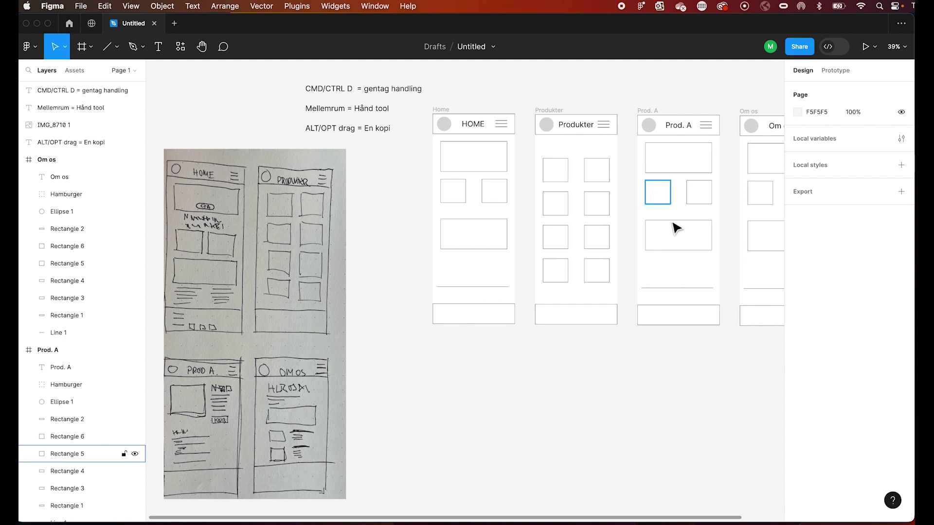
click(694, 238)
key(Delete)
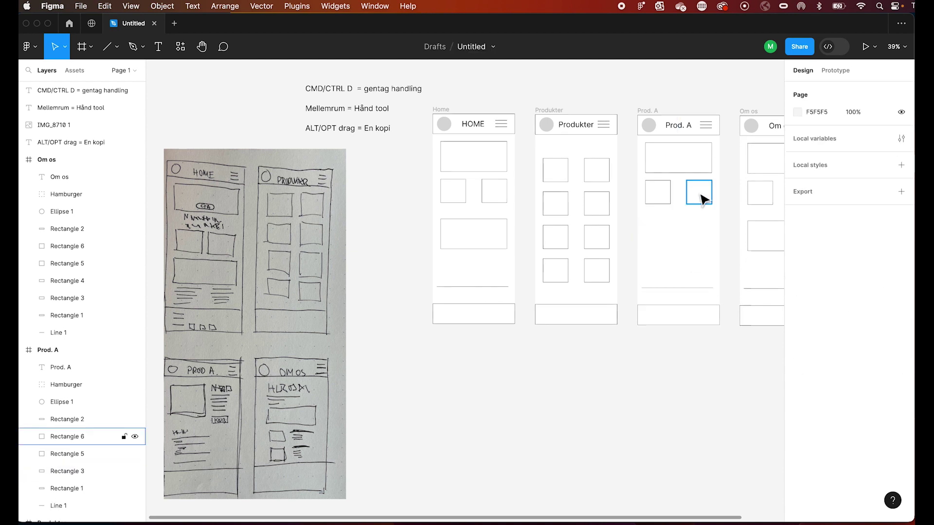
click(700, 193)
key(Delete)
click(661, 197)
key(Delete)
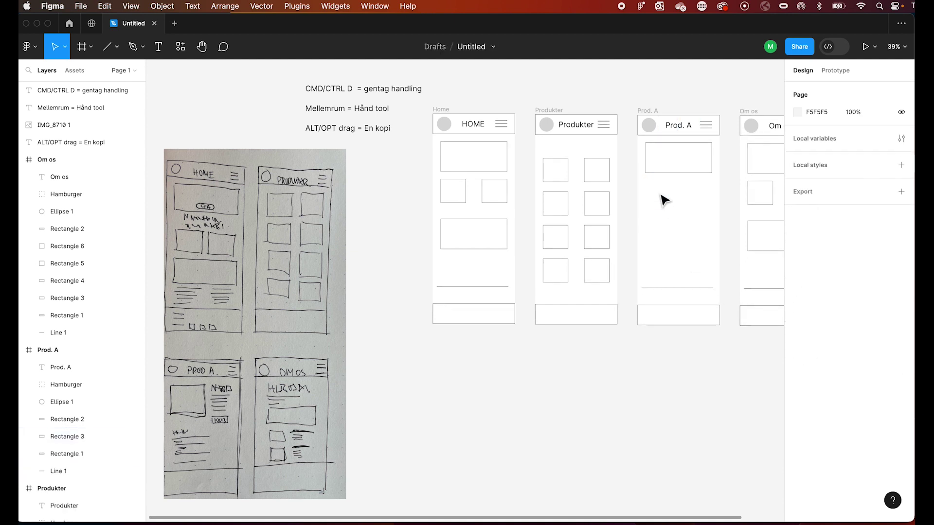
Resize the remaining top box to 220 × 278 and move it down-left
click(678, 170)
mouse_move(713, 166)
mouse_down()
mouse_move(693, 165)
mouse_move(675, 207)
mouse_up()
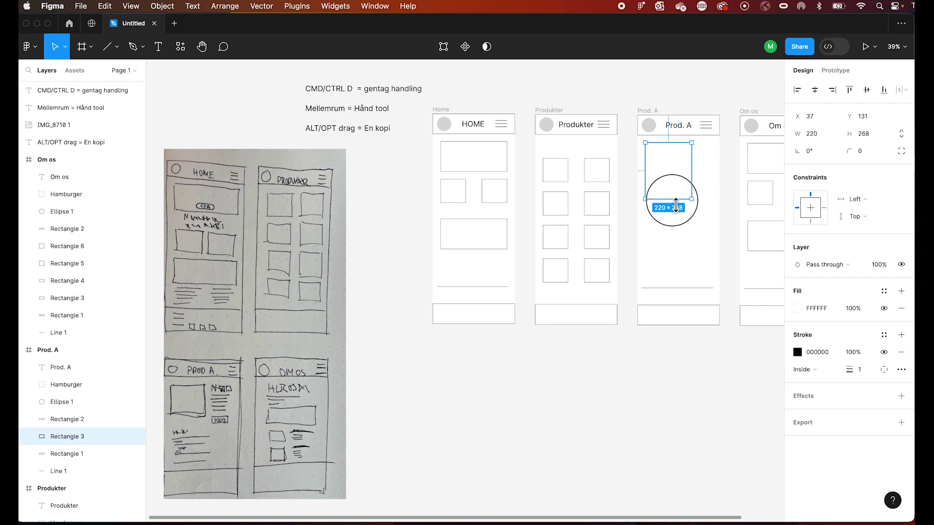
drag(673, 167, 668, 181)
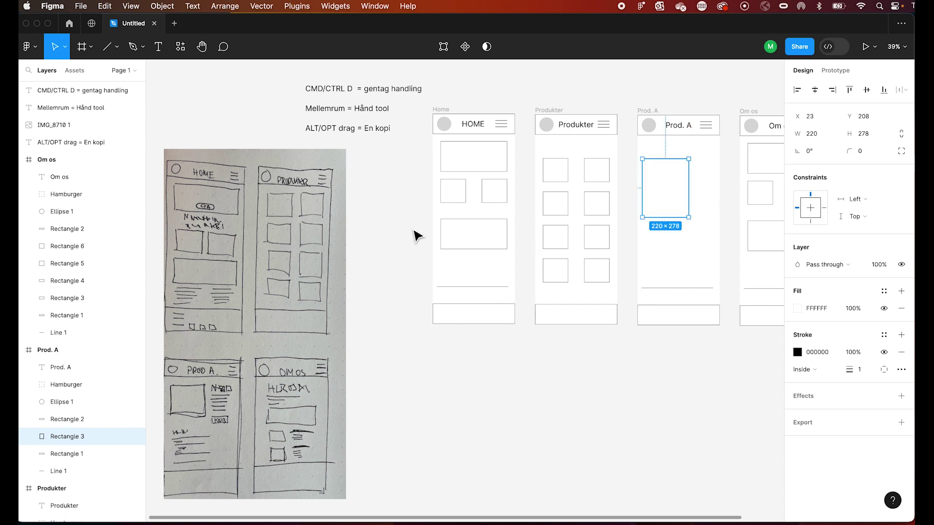
click(708, 248)
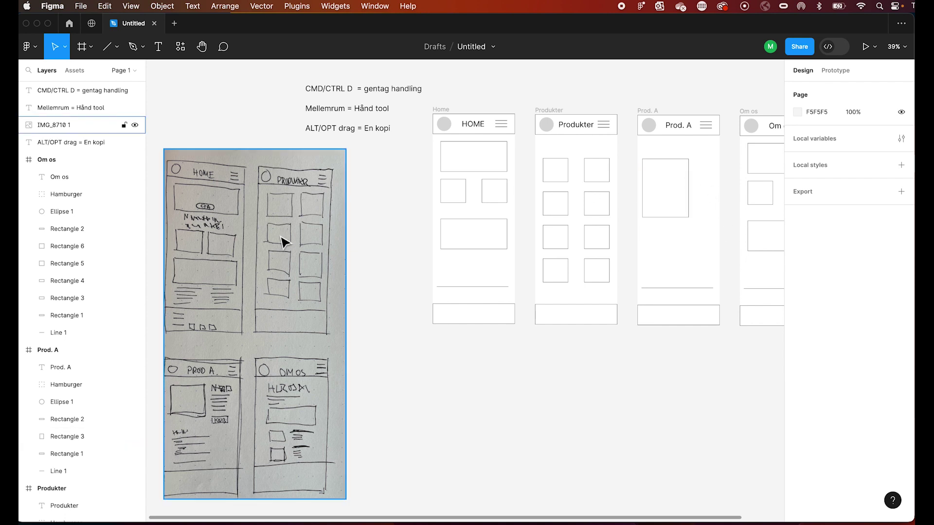
Draw a horizontal line beside the image box with stroke weight 3
click(106, 46)
mouse_move(699, 166)
mouse_down()
mouse_move(720, 167)
mouse_move(714, 163)
mouse_up()
click(869, 359)
text(3)
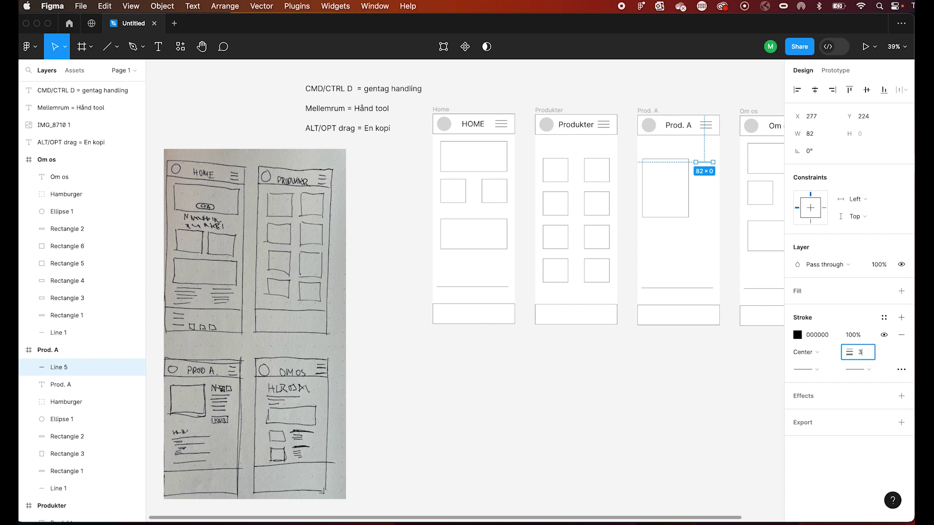
click(868, 466)
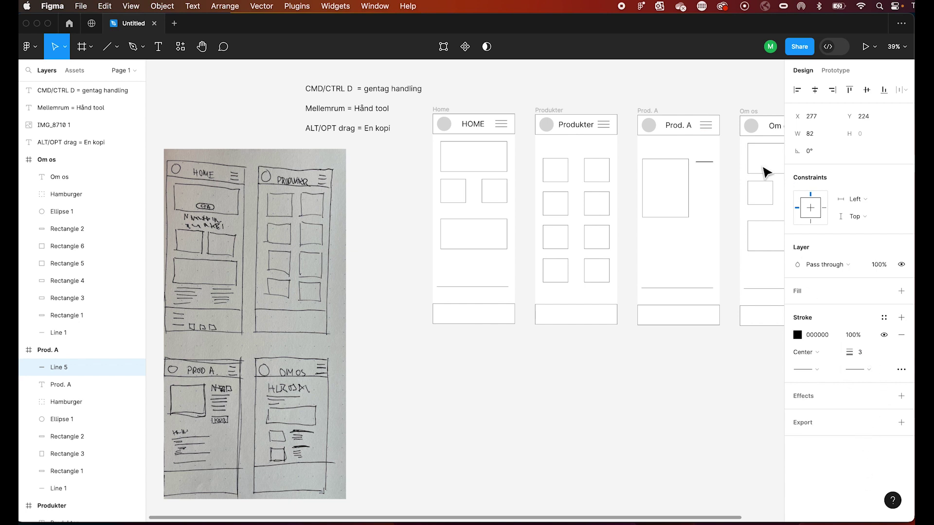
scroll(728, 190, up, 3)
scroll(720, 199, up, 4)
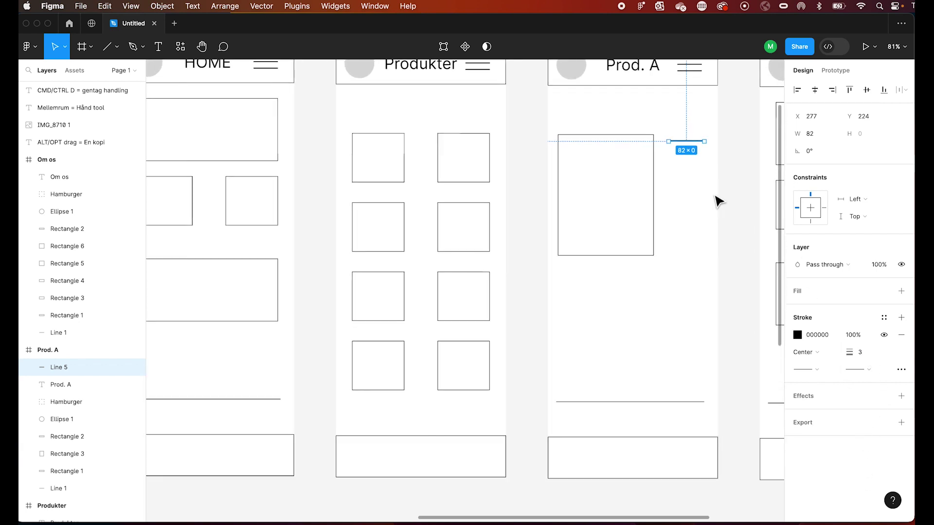
scroll(718, 201, up, 2)
scroll(718, 201, right, 2)
Duplicate the line downward into a stack of seven text lines
drag(644, 184, 643, 196)
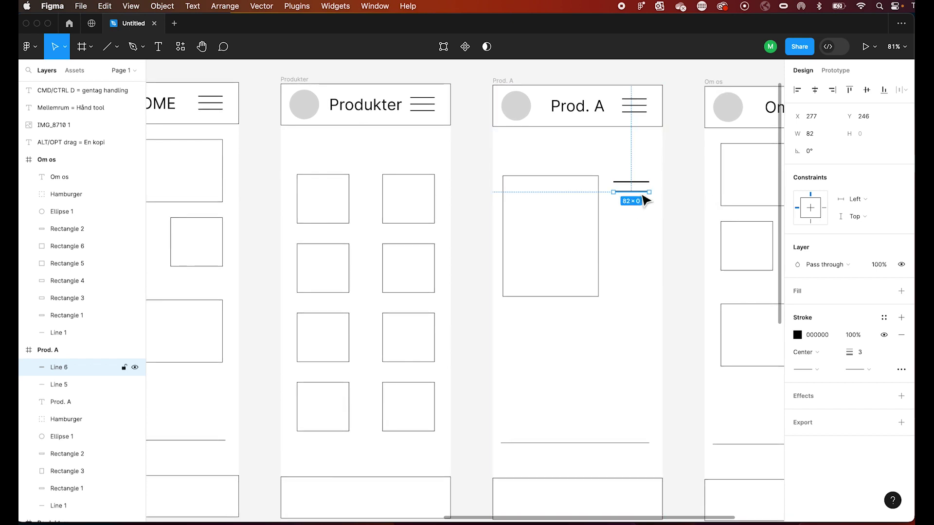
key(super+d)
key(super+d)
key(super+d)
key(super+d)
key(super+d)
click(635, 298)
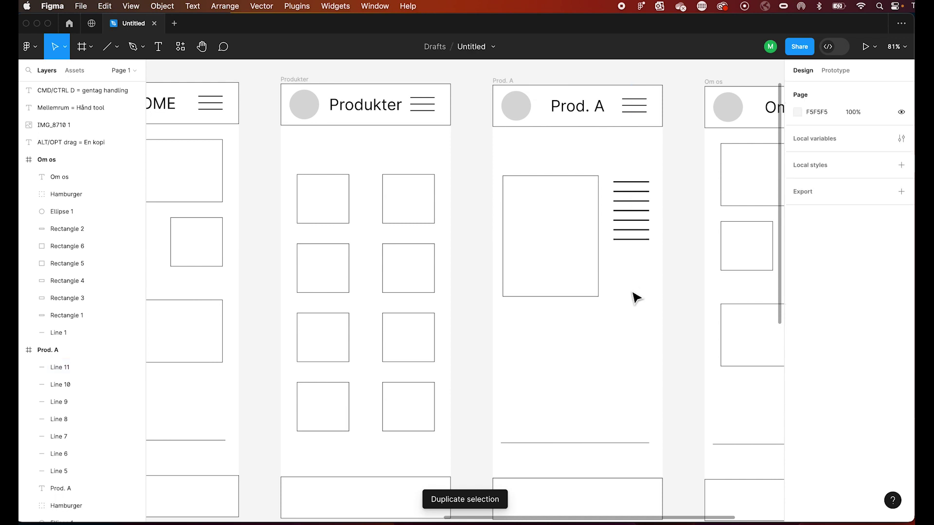
scroll(613, 325, down, 2)
scroll(613, 325, left, 4)
scroll(616, 330, down, 1)
scroll(615, 330, left, 3)
scroll(616, 330, right, 1)
scroll(616, 330, right, 2)
scroll(616, 330, up, 1)
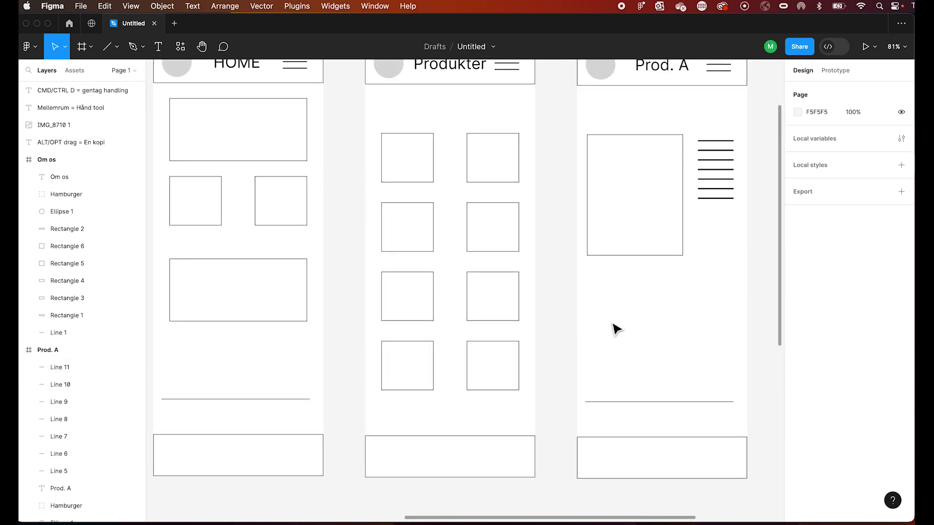
scroll(615, 329, down, 5)
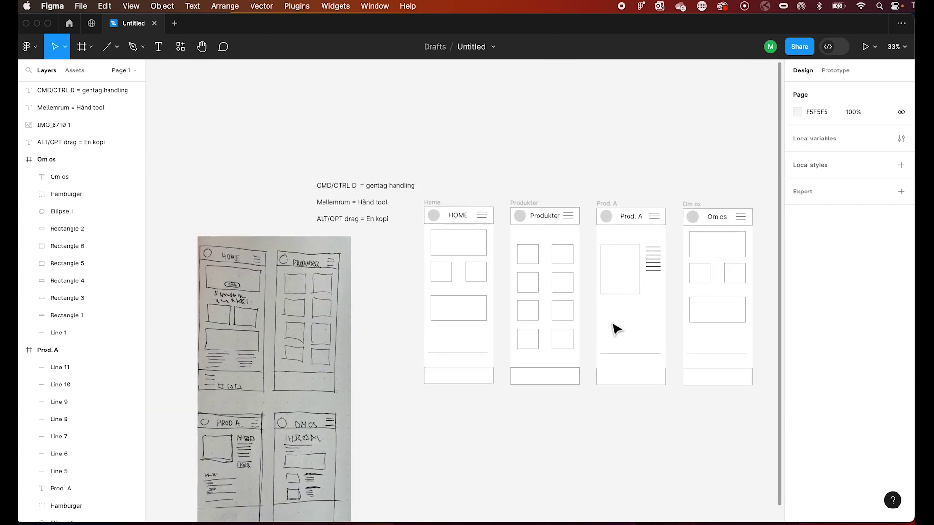
Delete the top box from the Om os frame
scroll(633, 321, down, 2)
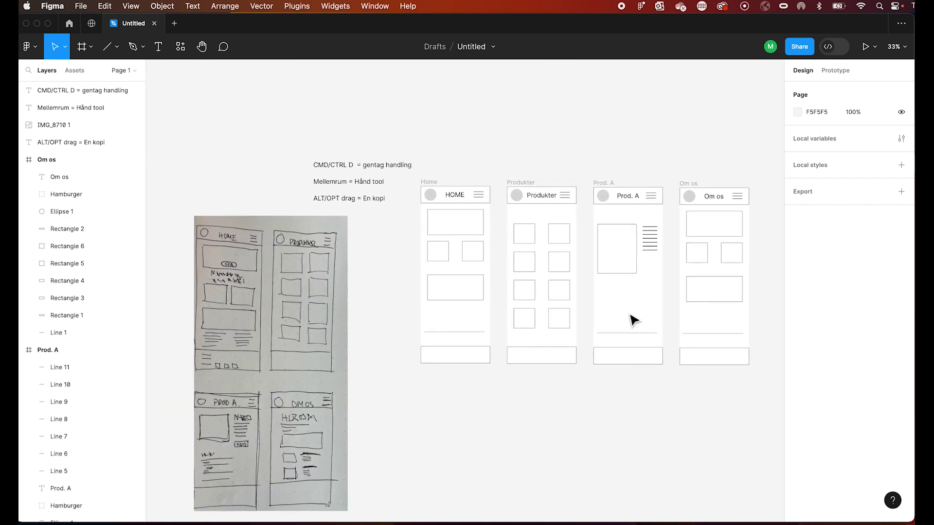
scroll(633, 321, down, 2)
scroll(633, 321, left, 1)
scroll(633, 321, right, 1)
scroll(633, 321, right, 1)
scroll(633, 321, right, 1)
scroll(634, 321, up, 1)
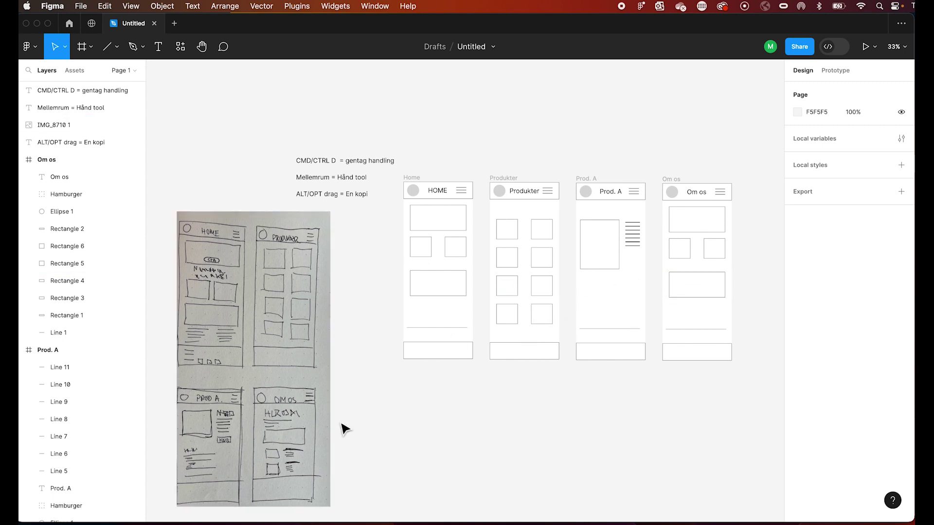
scroll(282, 440, down, 5)
scroll(282, 440, left, 1)
scroll(283, 440, up, 2)
scroll(282, 440, up, 2)
scroll(282, 440, right, 2)
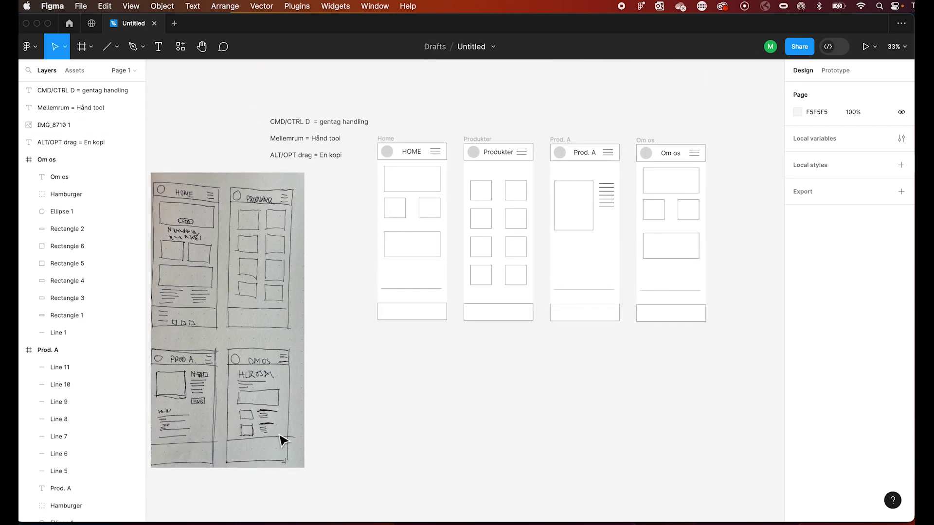
click(670, 191)
key(Delete)
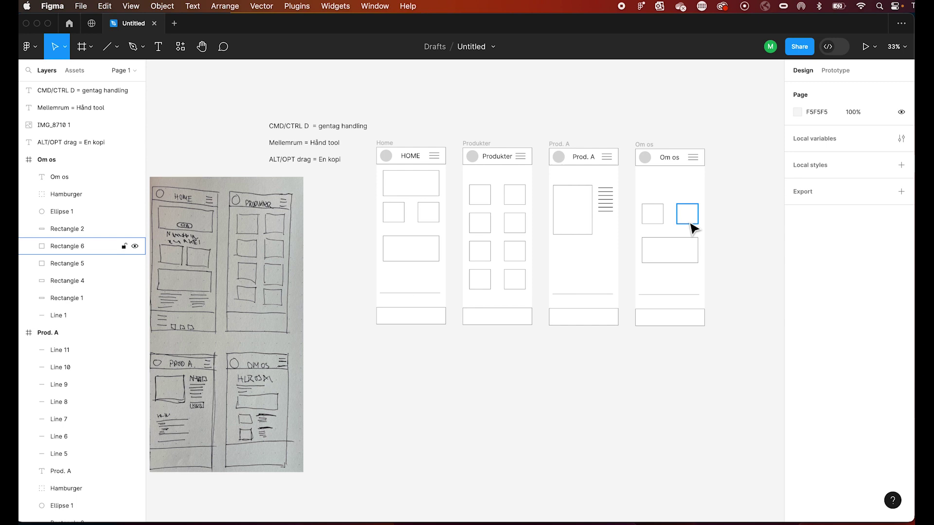
Move the large box to the top and stack the two small squares down the left
mouse_move(659, 196)
mouse_down()
mouse_move(695, 219)
mouse_move(662, 284)
mouse_up()
click(682, 187)
click(670, 251)
mouse_move(670, 250)
mouse_down()
mouse_move(670, 199)
mouse_move(657, 239)
mouse_up()
click(687, 217)
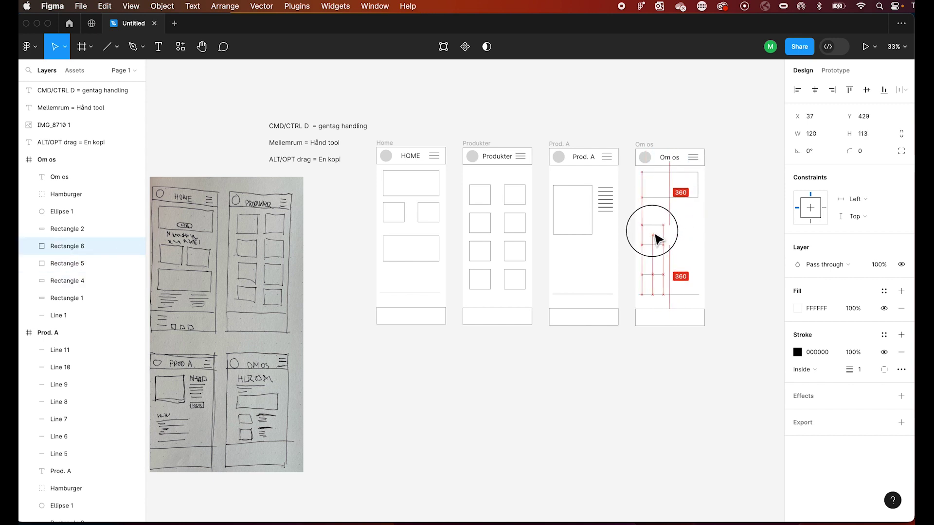
drag(656, 281, 658, 271)
click(706, 248)
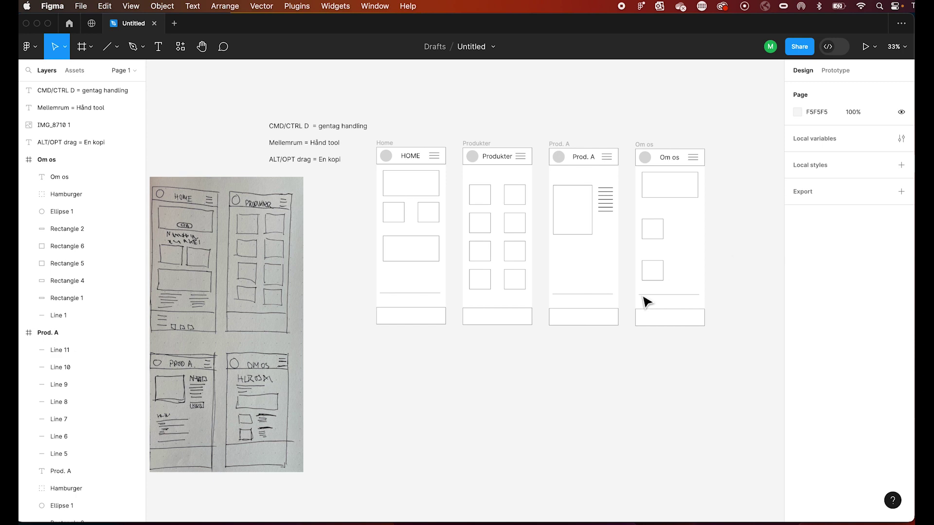
scroll(542, 366, left, 5)
scroll(546, 367, up, 2)
scroll(547, 367, left, 2)
scroll(547, 368, up, 1)
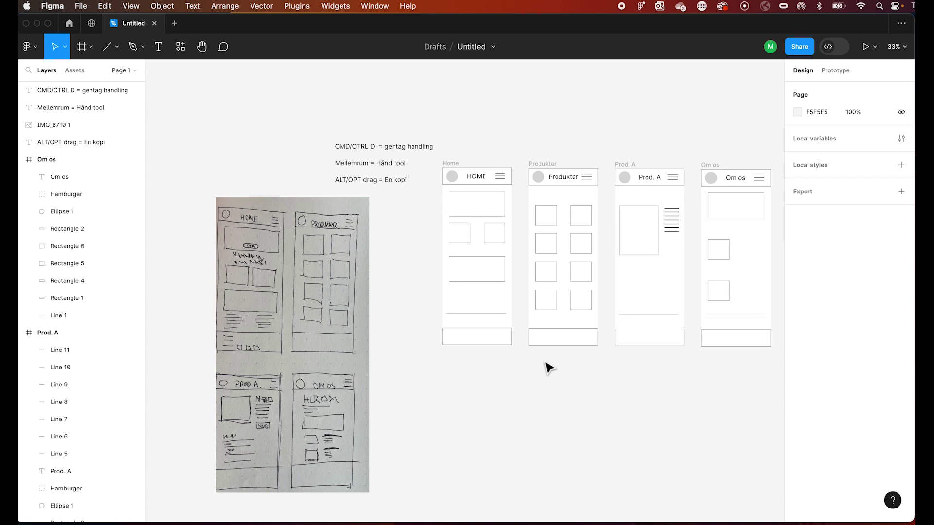
scroll(519, 393, up, 5)
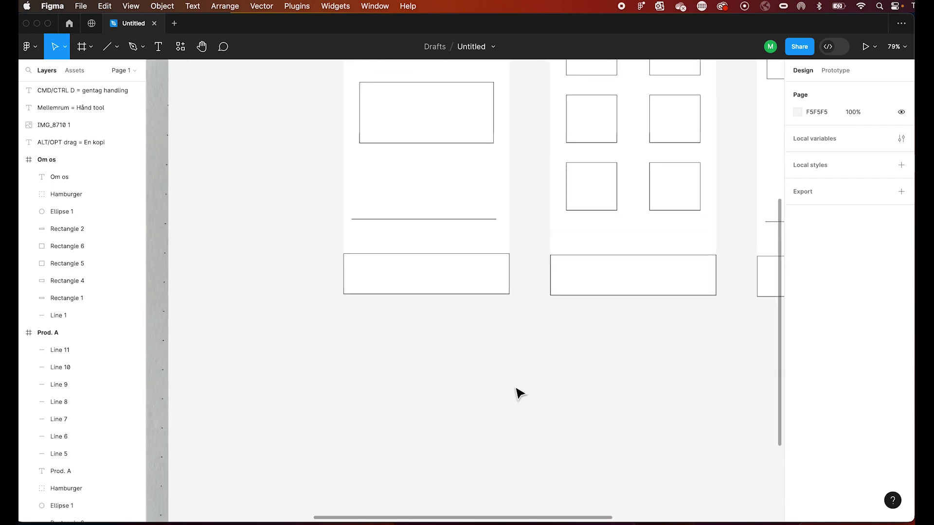
scroll(520, 393, up, 5)
scroll(519, 393, left, 4)
scroll(519, 393, down, 1)
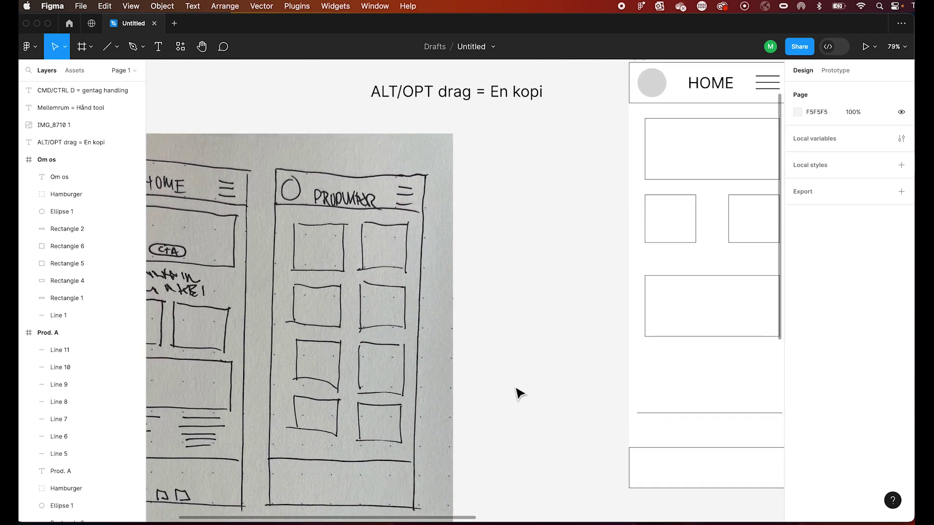
scroll(520, 392, left, 4)
scroll(521, 389, up, 1)
scroll(520, 389, right, 1)
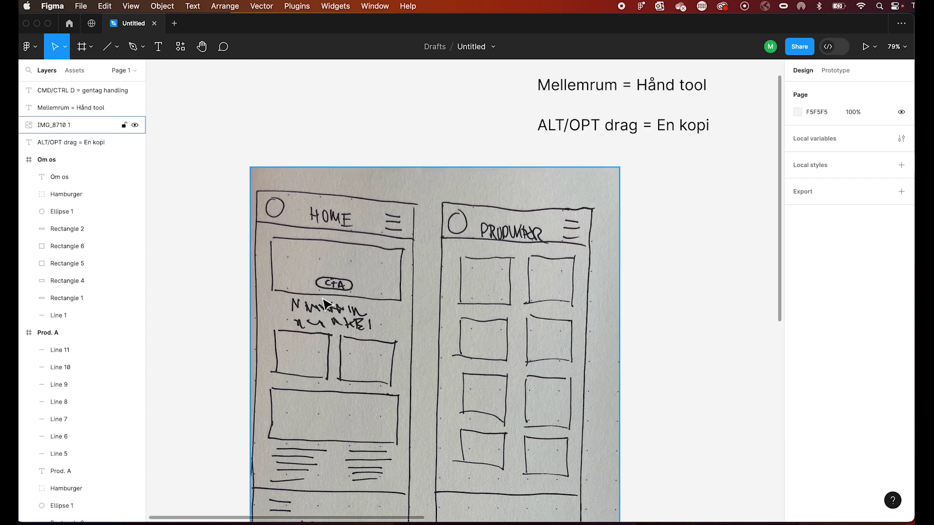
scroll(358, 308, right, 4)
scroll(357, 309, right, 3)
scroll(358, 309, up, 1)
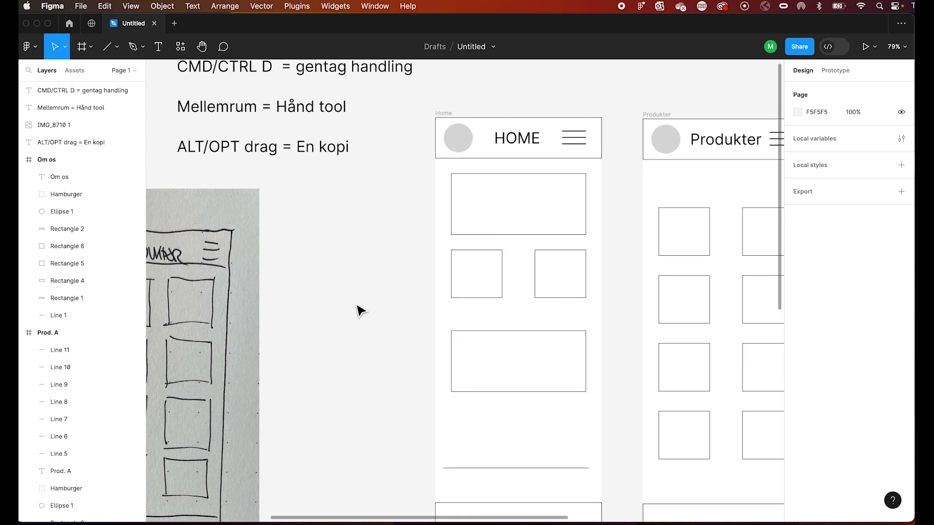
scroll(360, 311, right, 1)
scroll(360, 311, up, 1)
scroll(360, 312, right, 1)
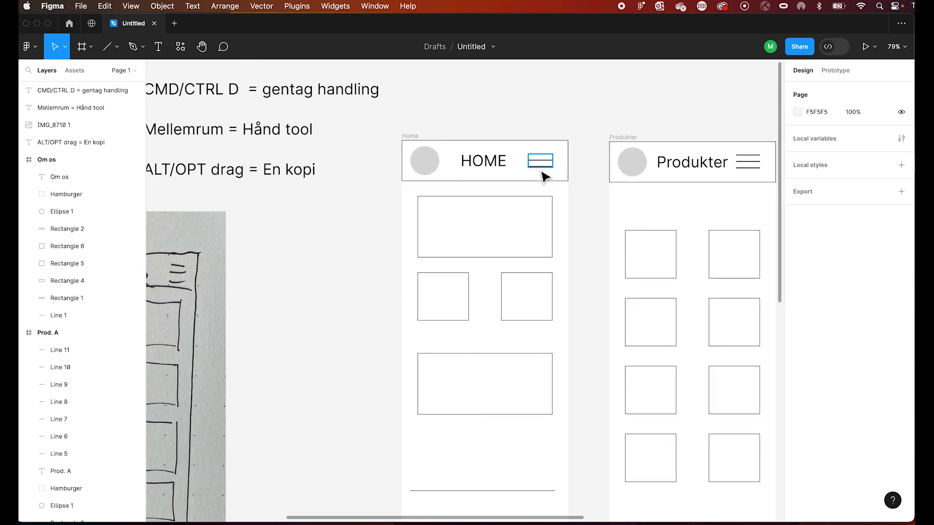
scroll(599, 113, right, 1)
scroll(599, 113, up, 1)
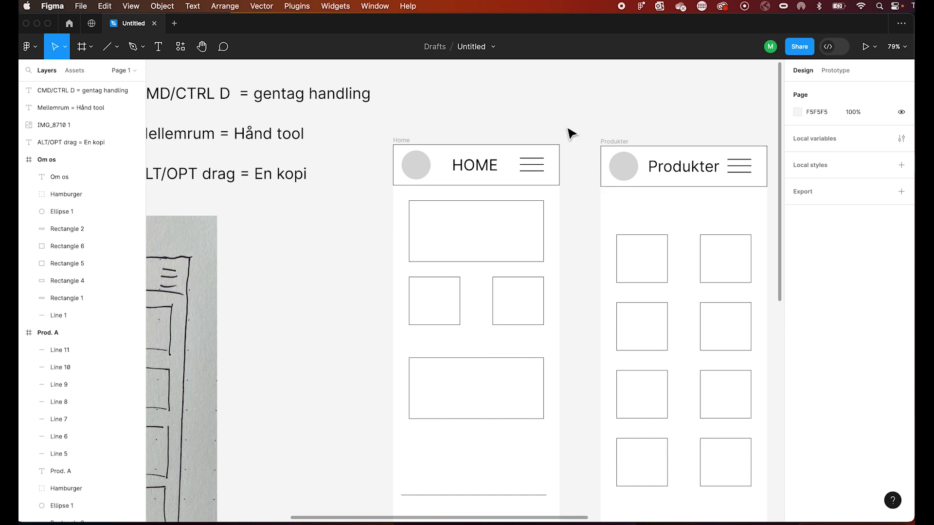
scroll(572, 134, up, 5)
scroll(574, 125, down, 3)
scroll(574, 126, left, 2)
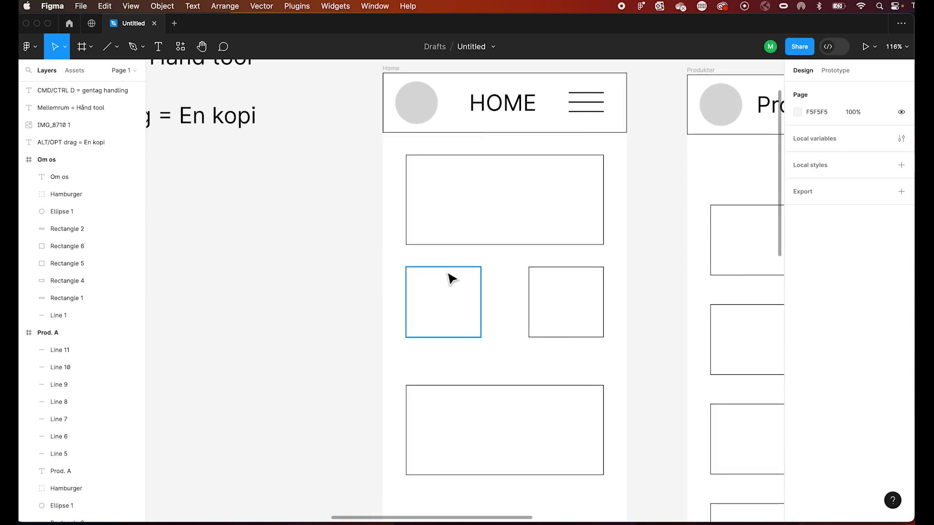
Draw a small grey rectangle inside Home's top box as the CTA button
click(116, 48)
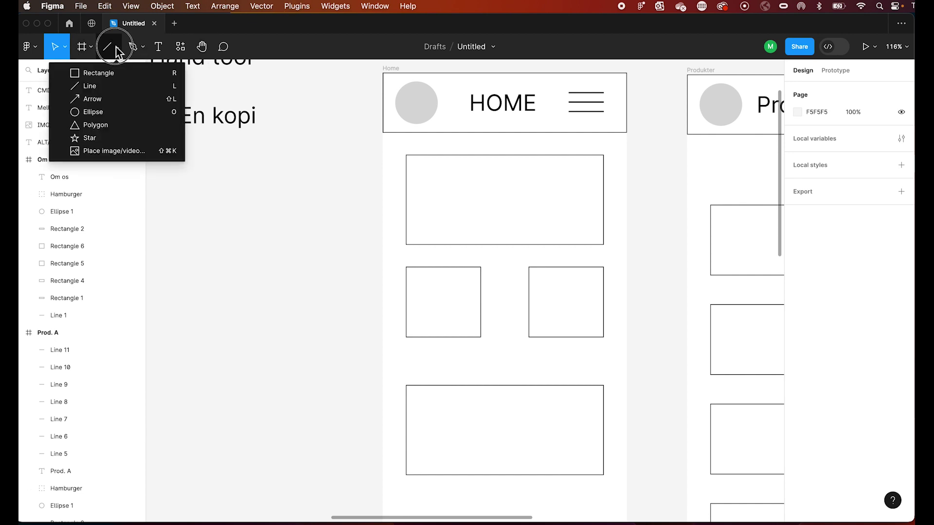
click(101, 73)
drag(475, 214, 525, 236)
drag(526, 238, 527, 239)
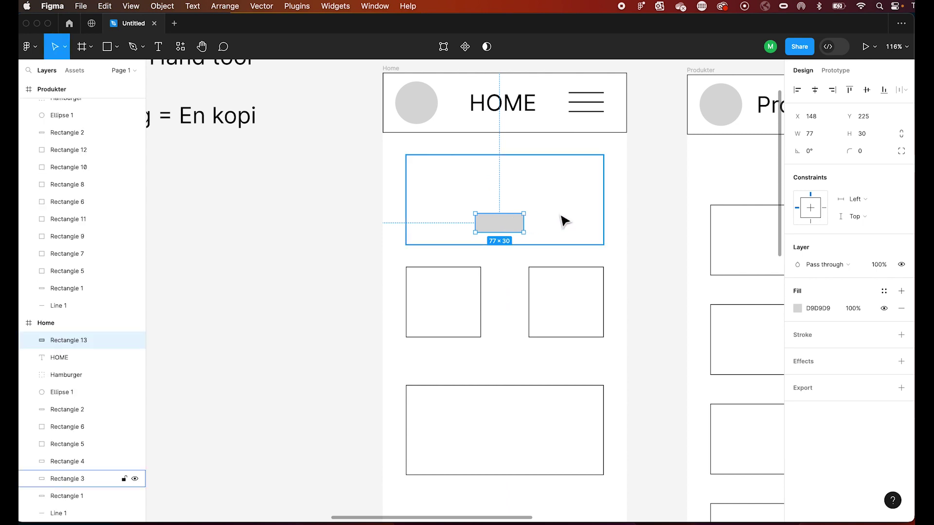
scroll(561, 222, up, 5)
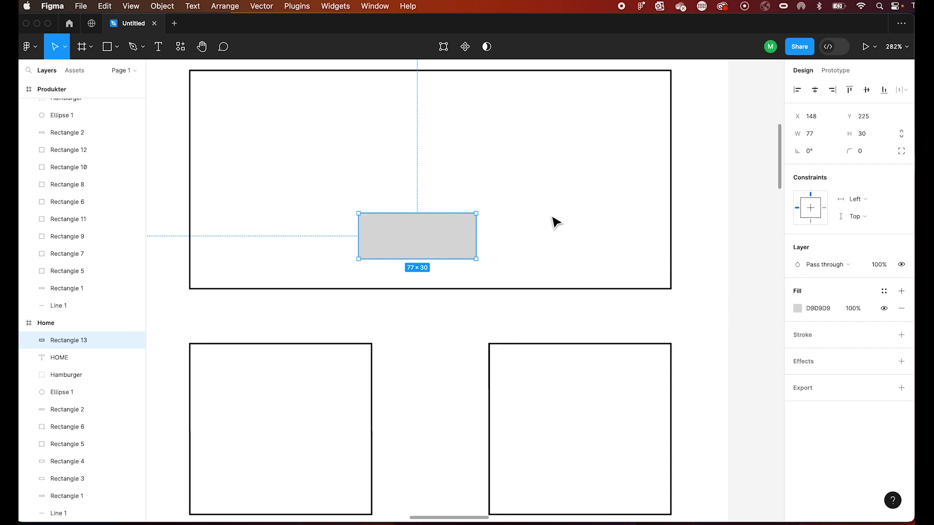
drag(460, 238, 482, 238)
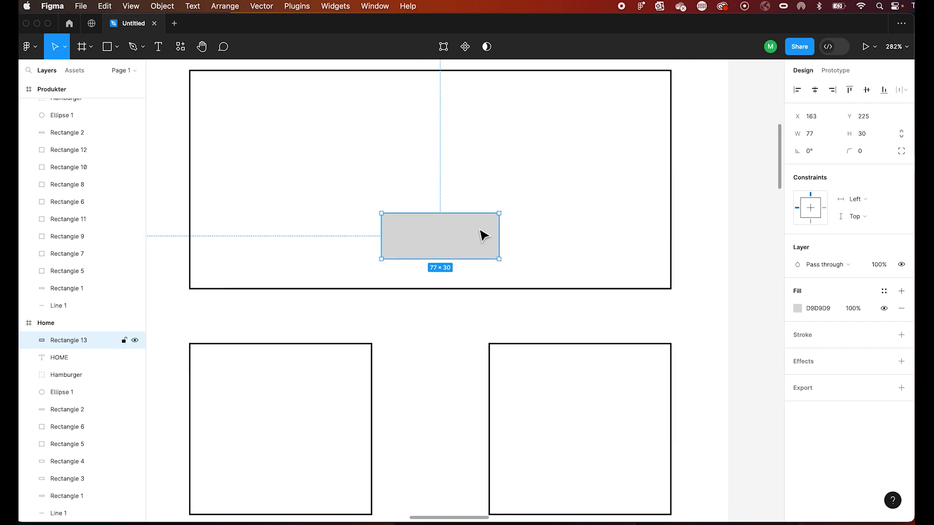
mouse_move(81, 340)
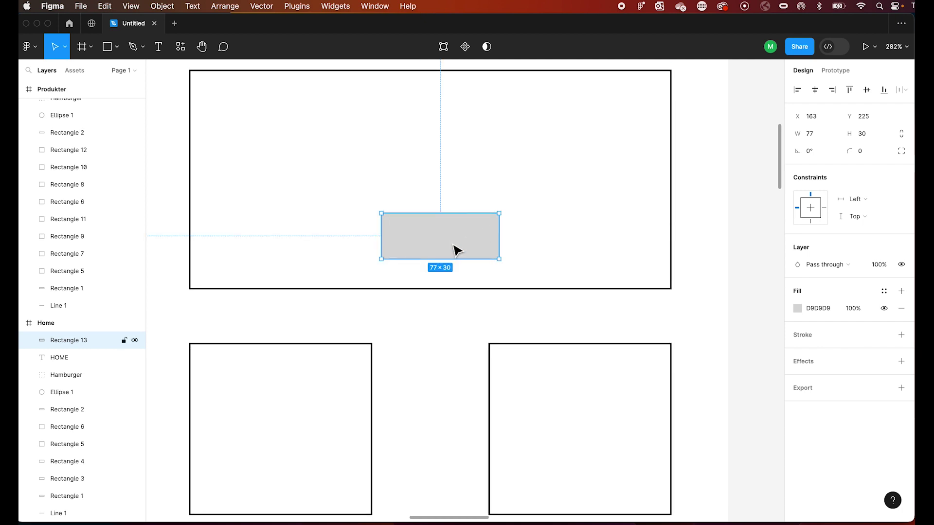
Round the rectangle to corner radius 15 and shorten it to height 26
scroll(457, 251, up, 5)
scroll(457, 251, down, 3)
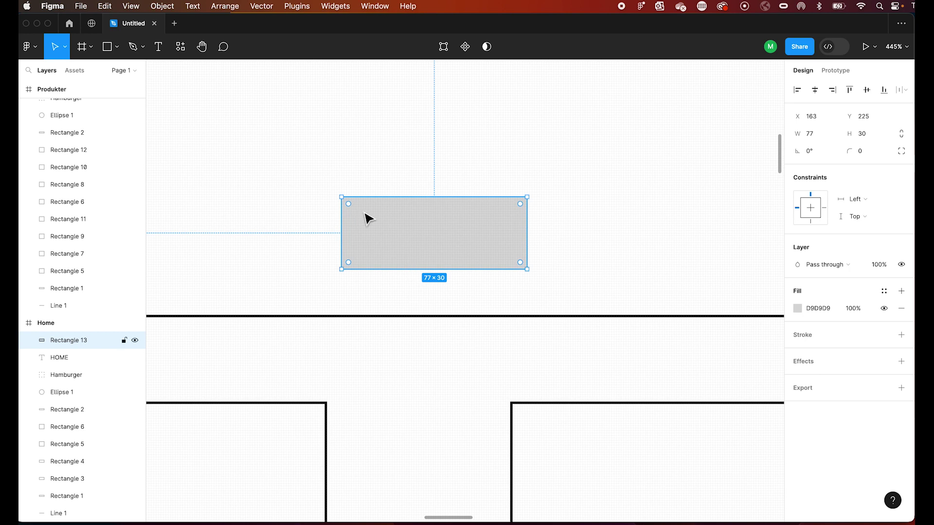
drag(353, 207, 413, 242)
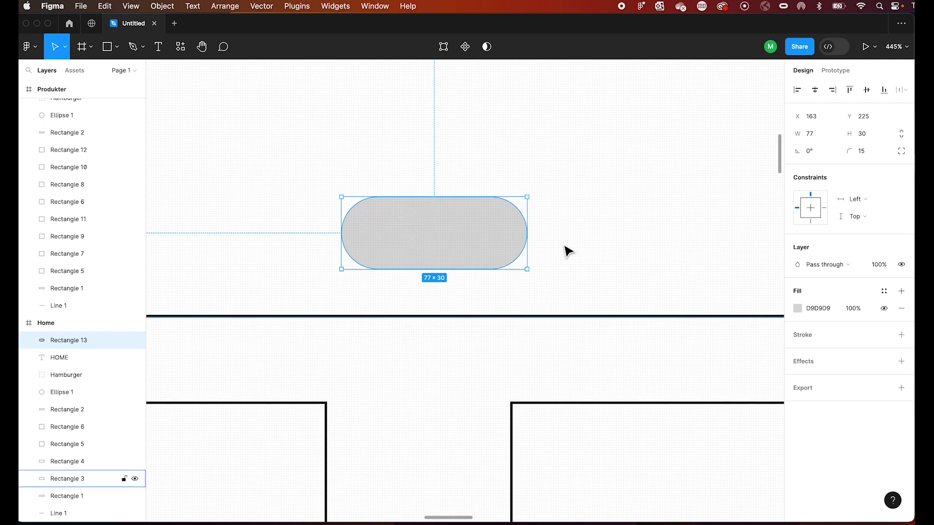
drag(455, 269, 456, 260)
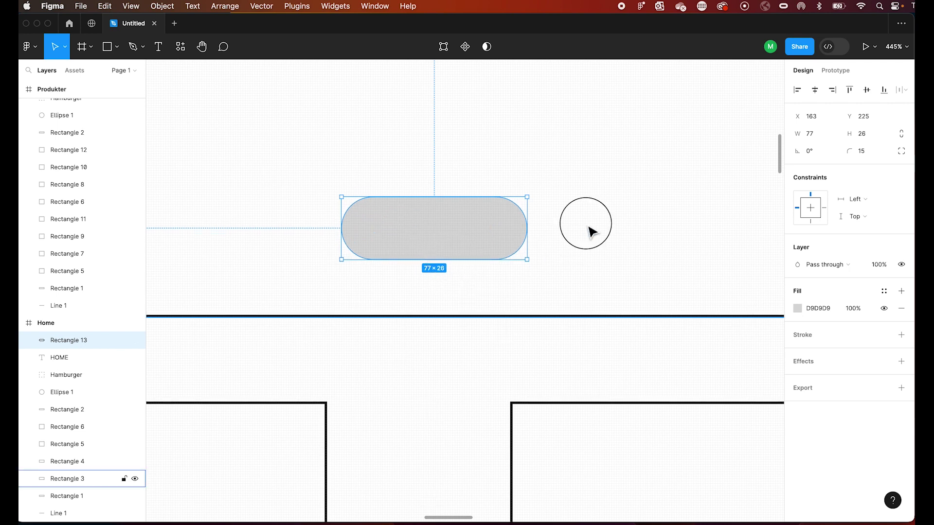
click(590, 230)
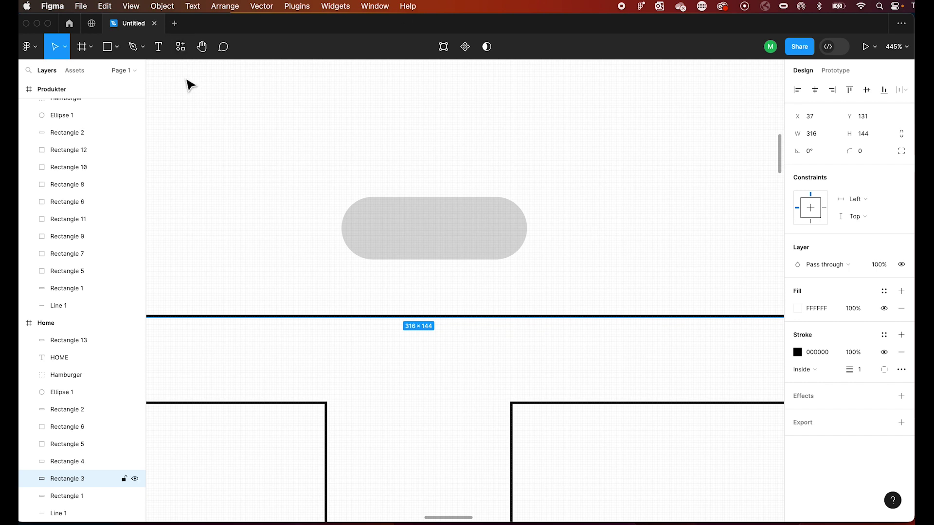
Add a 'CTA' text label inside the grey pill on the Home frame
click(158, 47)
click(412, 230)
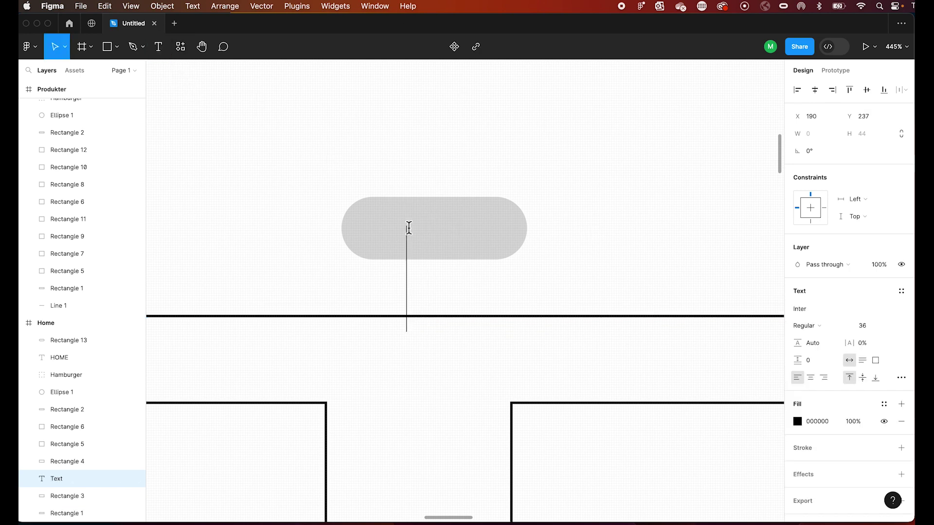
text(CT)
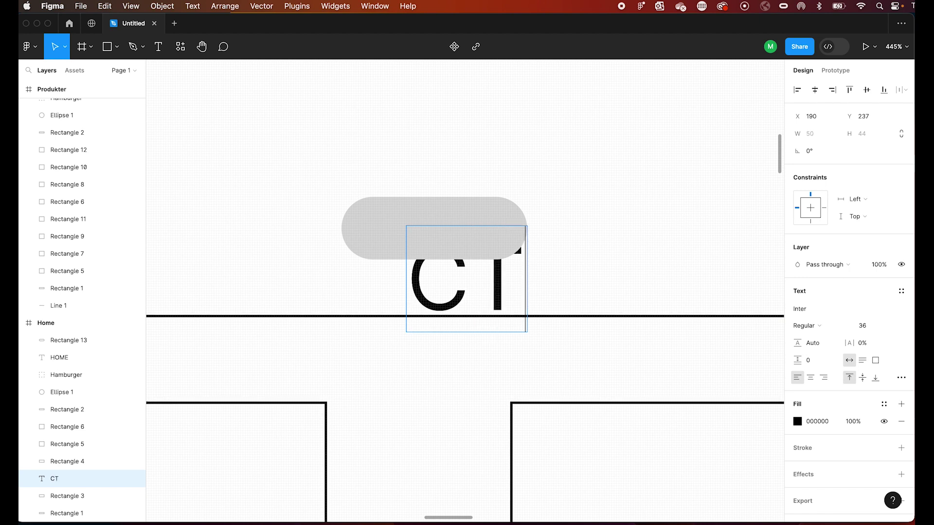
text(A)
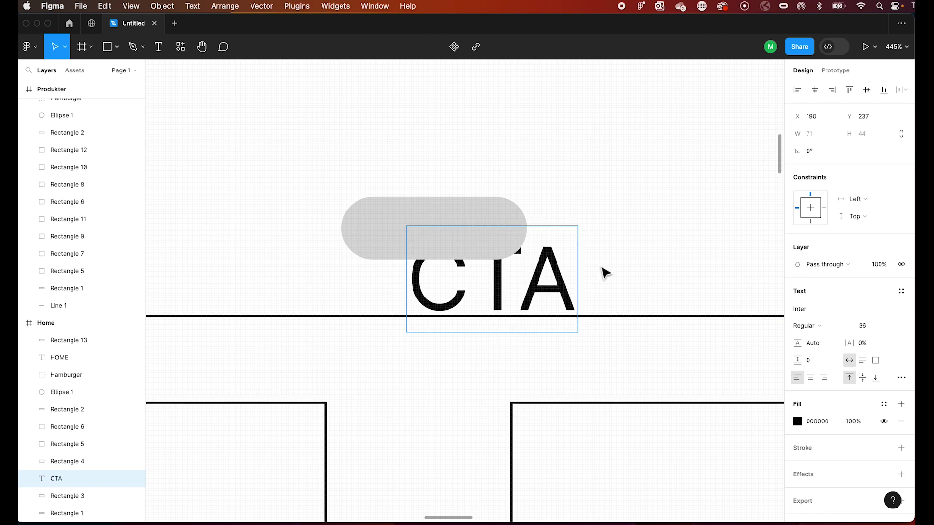
key(Escape)
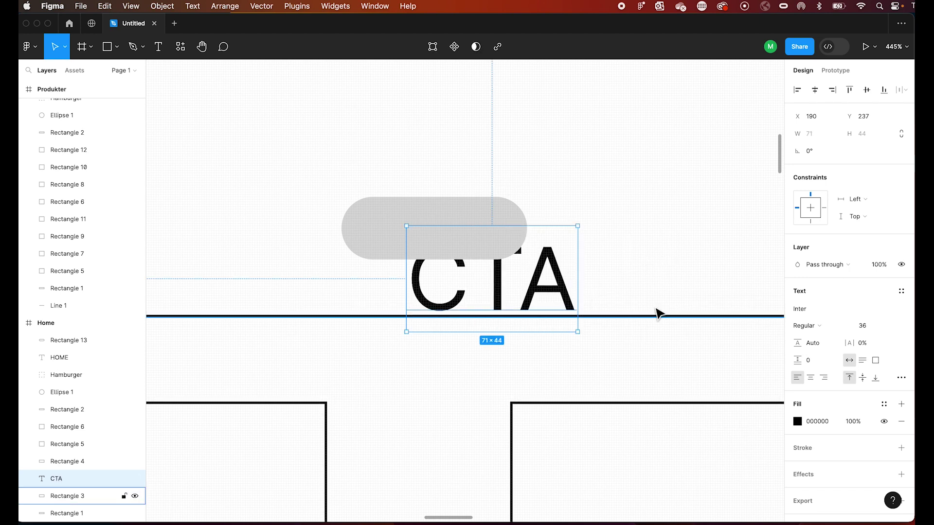
drag(578, 332, 547, 294)
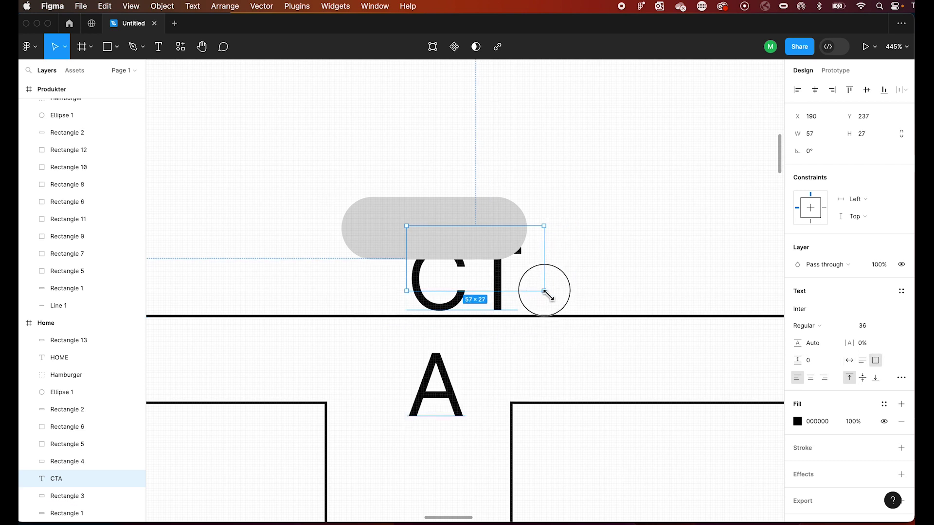
key(super+z)
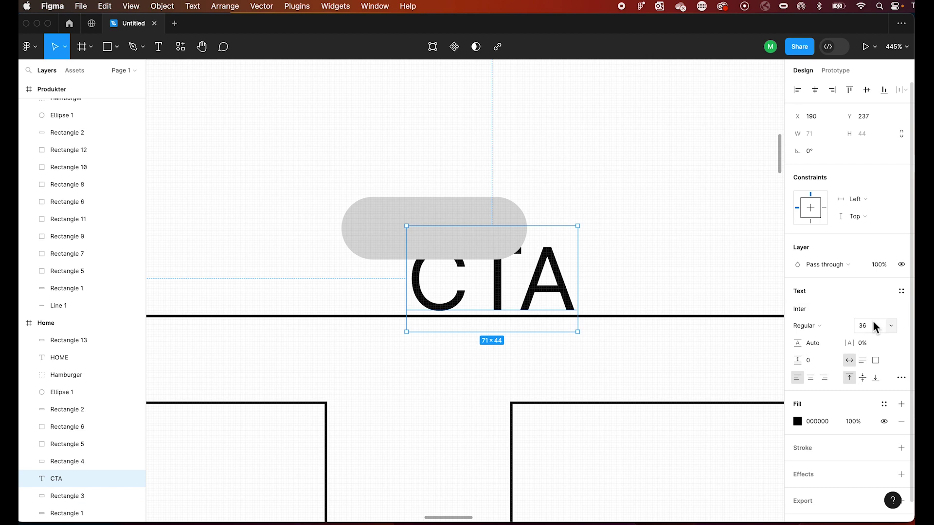
Reduce the CTA text to font size 20 and reposition it by the pill
click(662, 270)
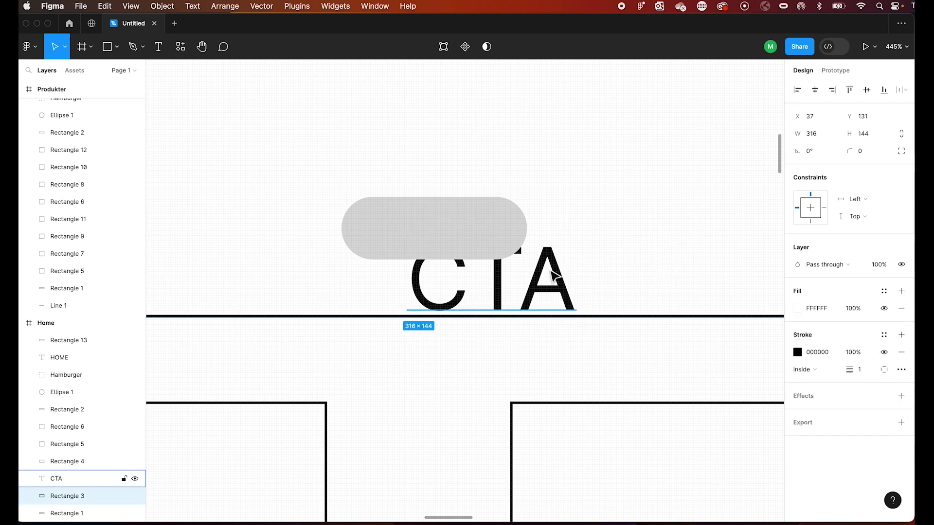
click(547, 284)
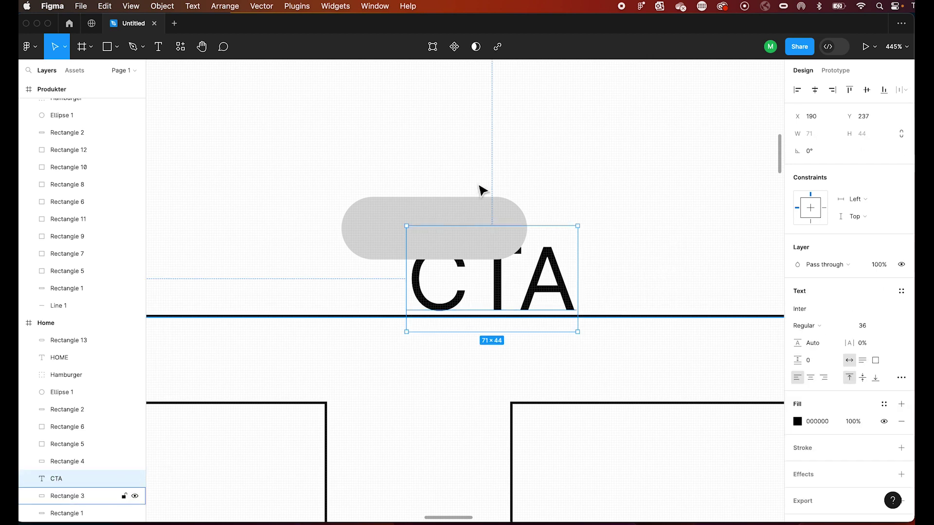
double_click(554, 286)
click(569, 286)
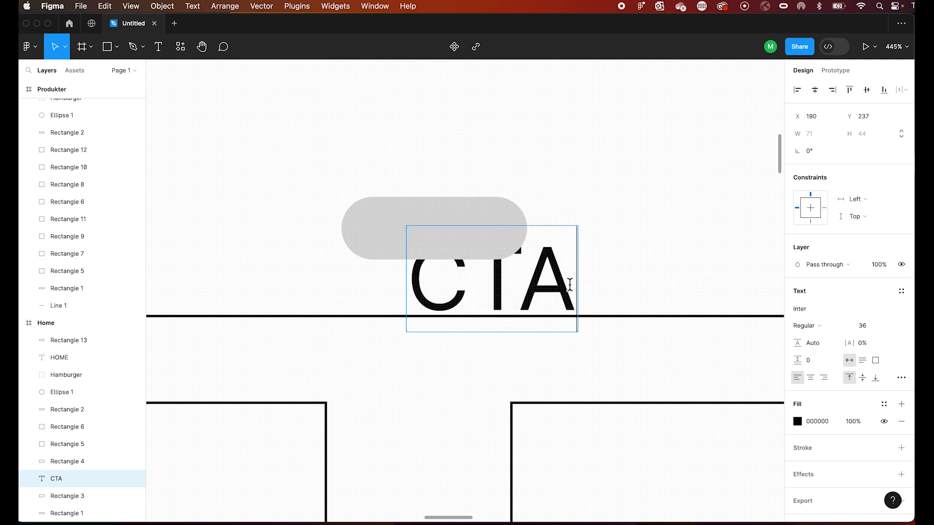
key(Left)
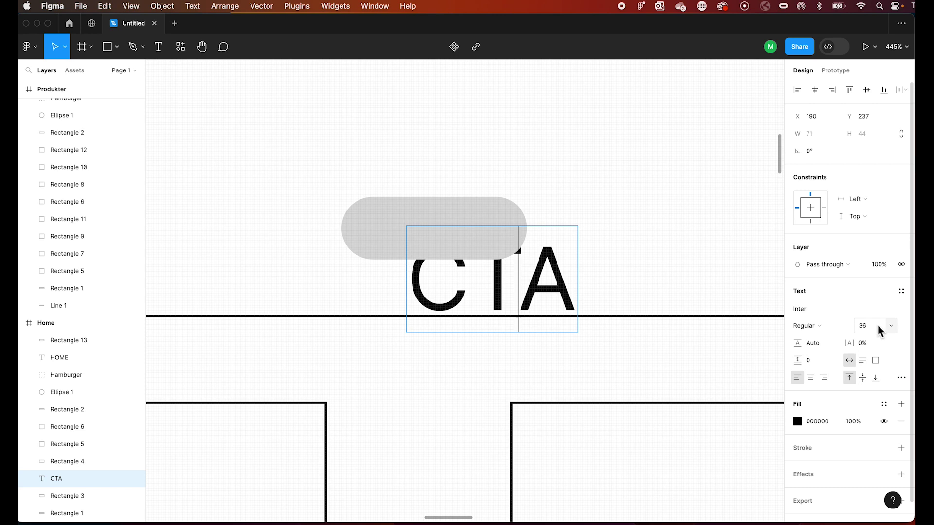
key(super+a)
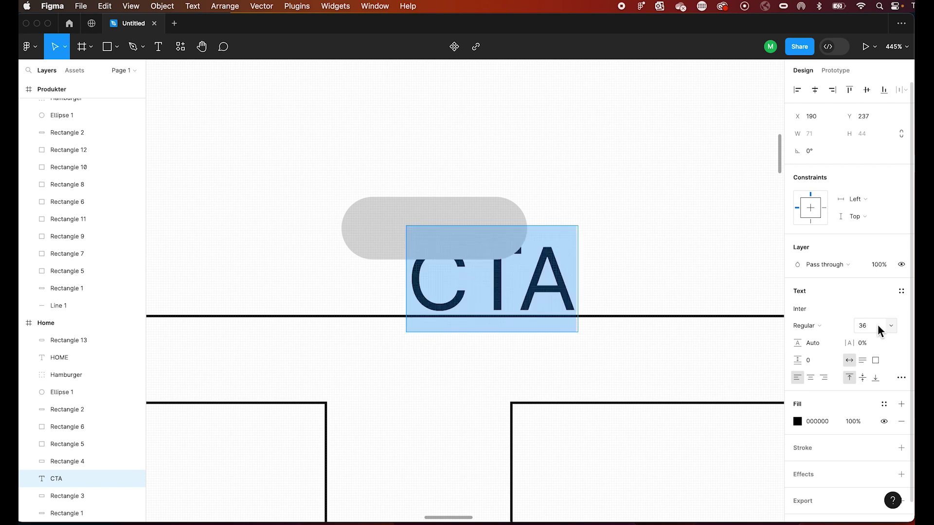
click(619, 272)
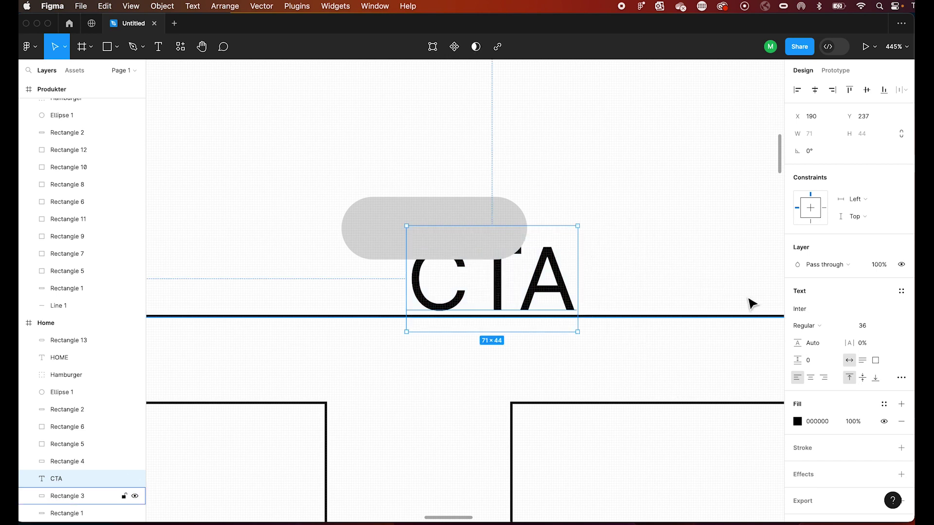
click(670, 281)
click(553, 283)
mouse_move(874, 326)
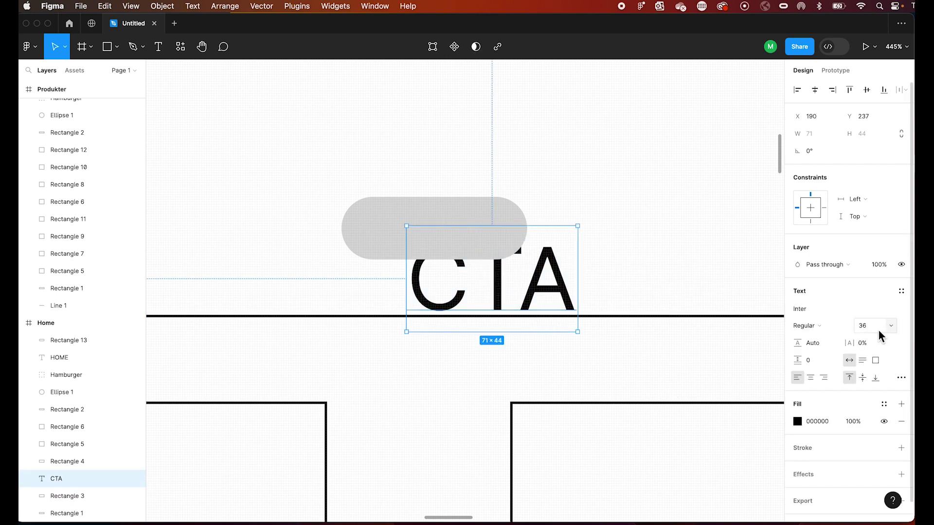
click(891, 331)
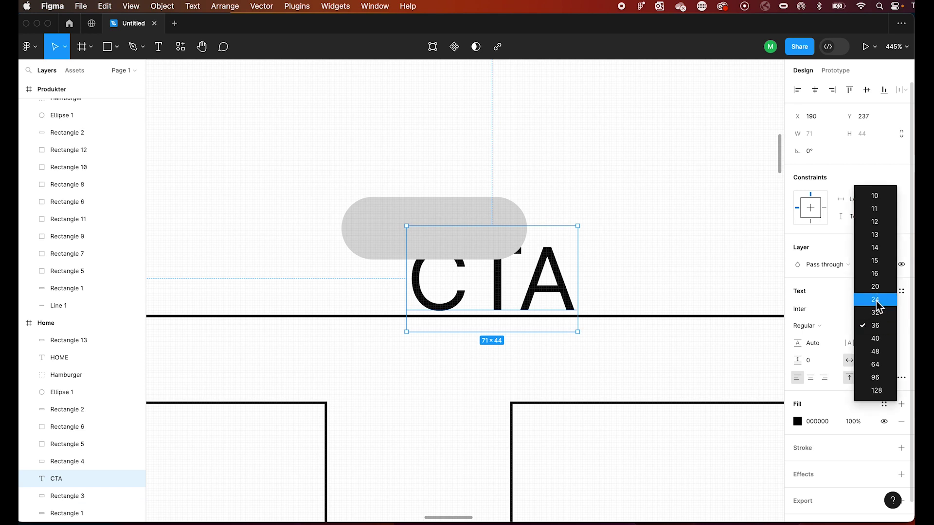
click(875, 287)
mouse_move(494, 276)
mouse_down()
mouse_move(469, 282)
mouse_move(484, 241)
mouse_move(479, 250)
mouse_move(480, 215)
mouse_move(471, 294)
mouse_move(467, 277)
mouse_up()
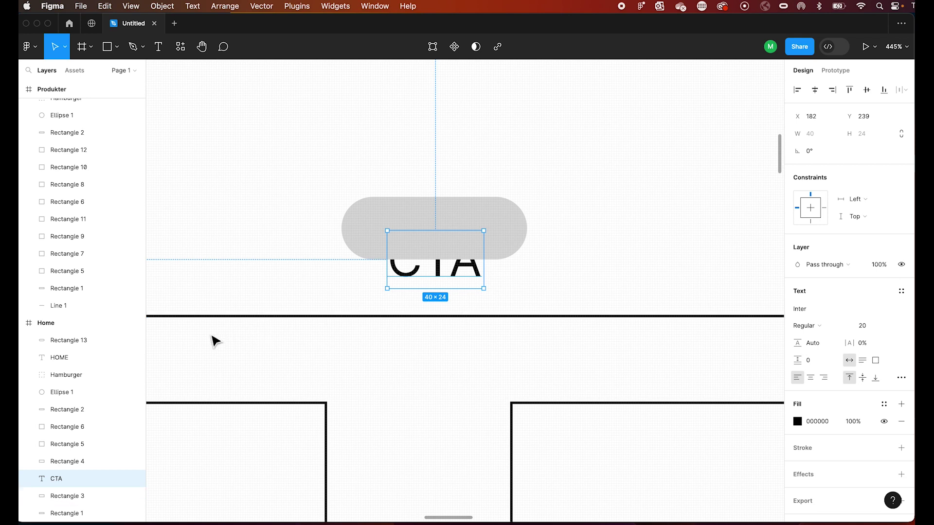
scroll(57, 183, down, 1)
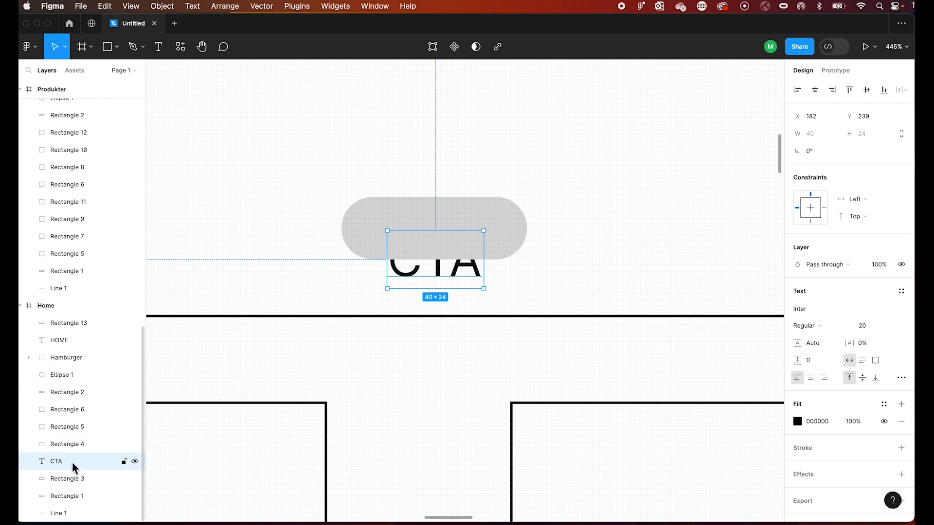
Rename the grey pill layer to 'Knap'
click(375, 225)
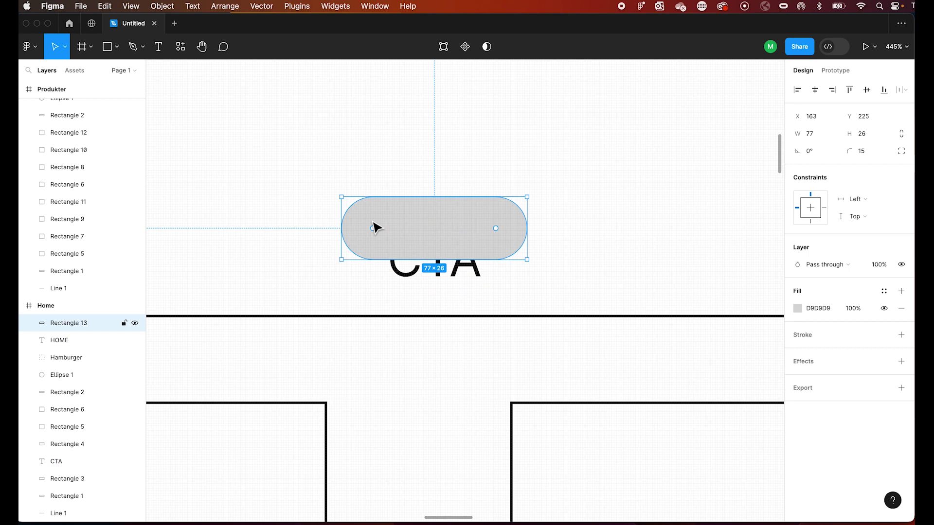
double_click(70, 325)
text(Knap)
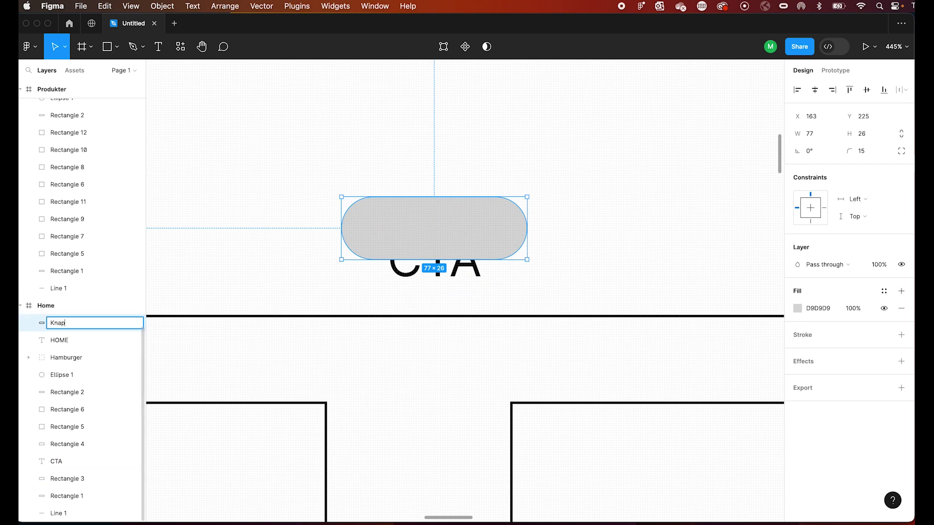
click(90, 305)
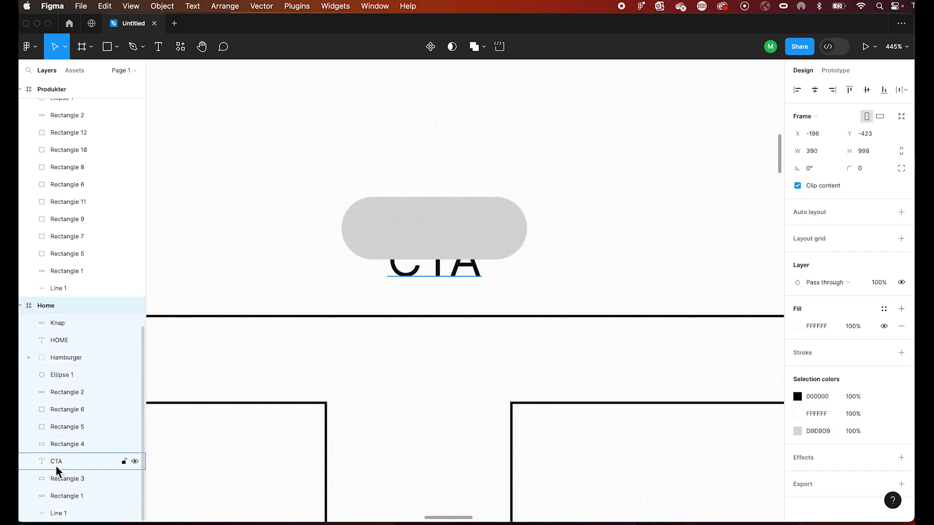
Move the CTA layer above Knap and place the text inside the button
mouse_move(59, 468)
mouse_down()
mouse_move(45, 441)
mouse_move(43, 468)
mouse_move(47, 323)
mouse_up()
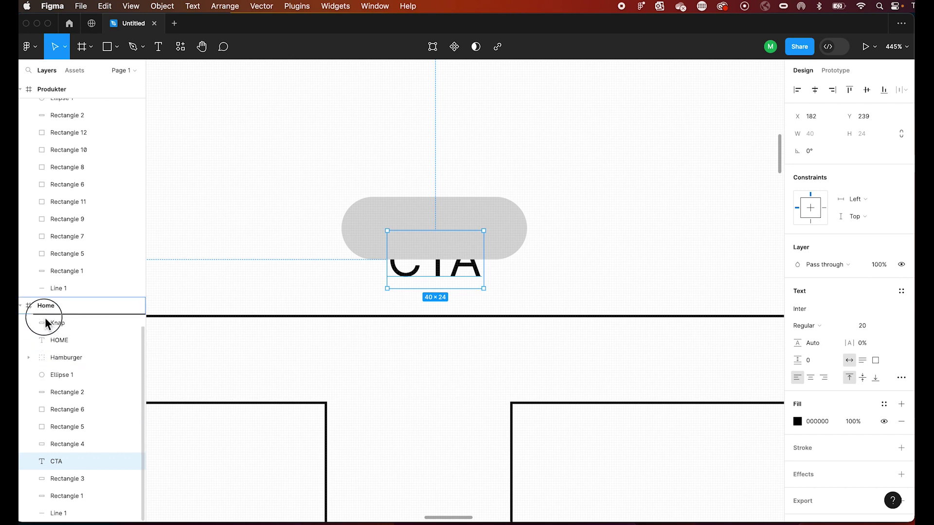
drag(46, 323, 46, 323)
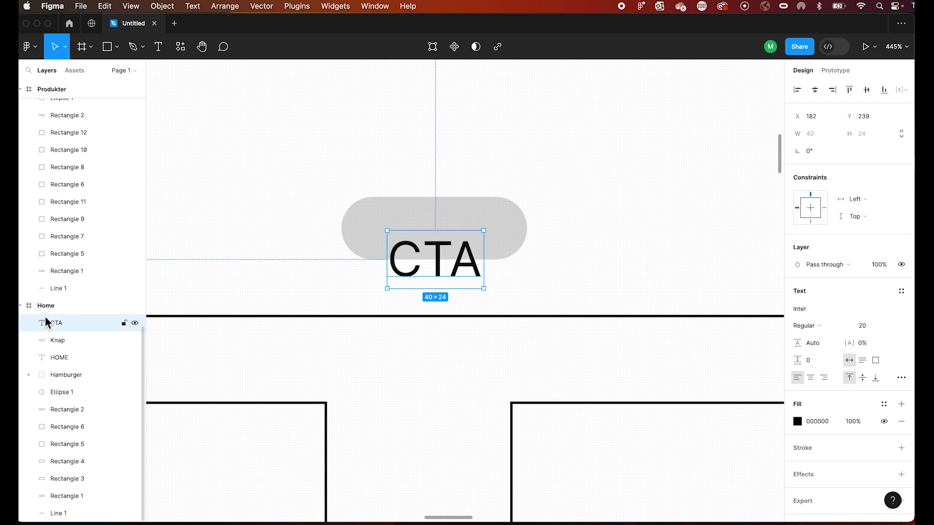
drag(437, 268, 436, 240)
click(582, 245)
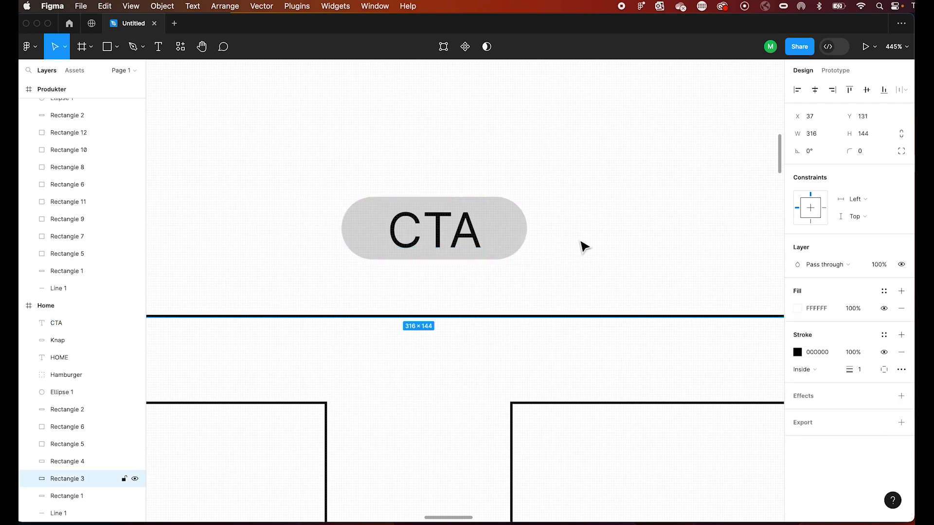
Shrink the CTA text to size 16 and centre it inside the pill button
scroll(583, 246, down, 5)
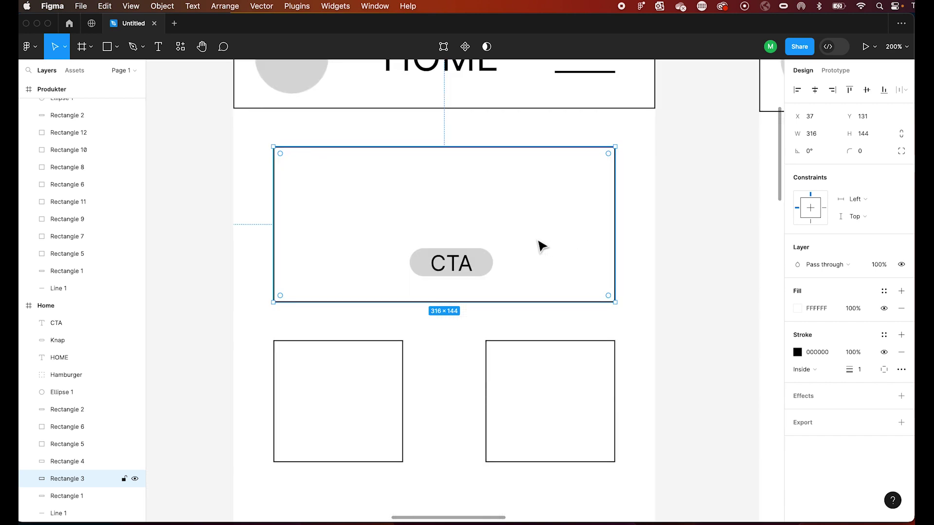
scroll(535, 246, down, 1)
click(464, 261)
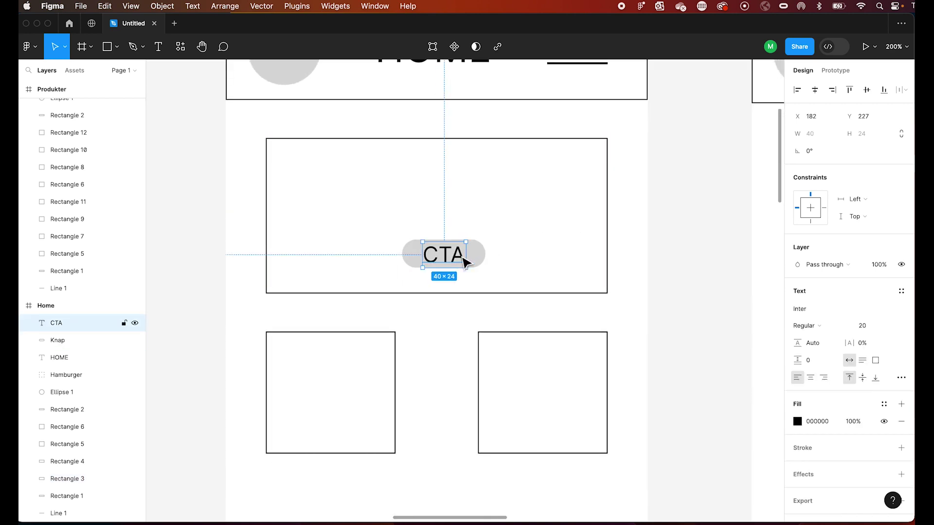
click(893, 326)
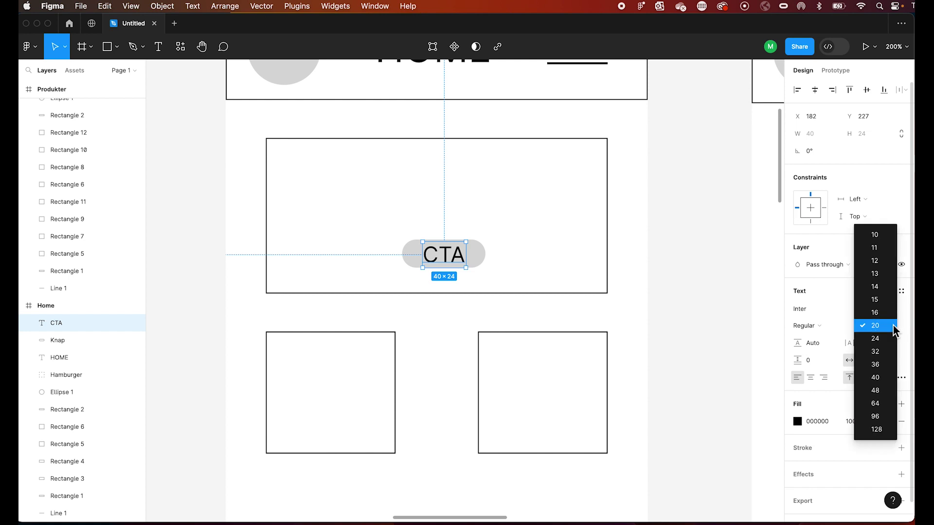
click(875, 314)
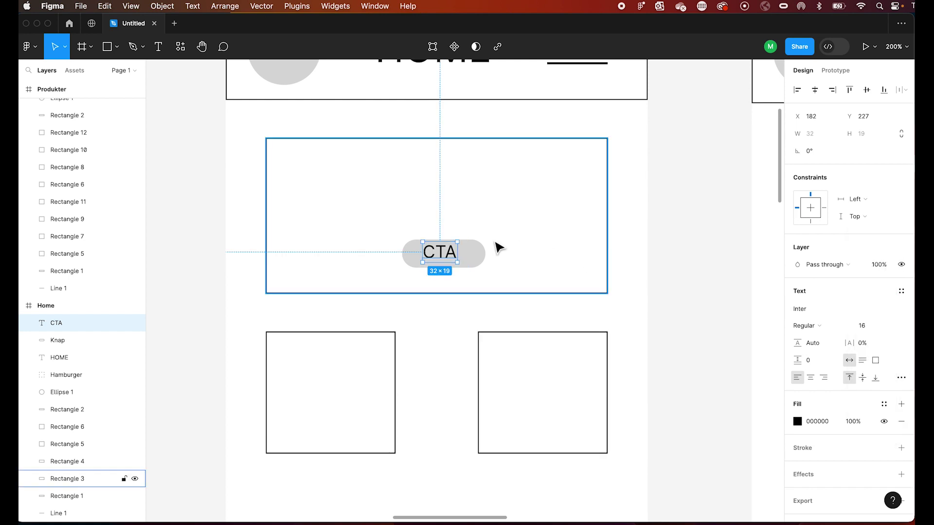
drag(439, 261, 442, 261)
click(506, 244)
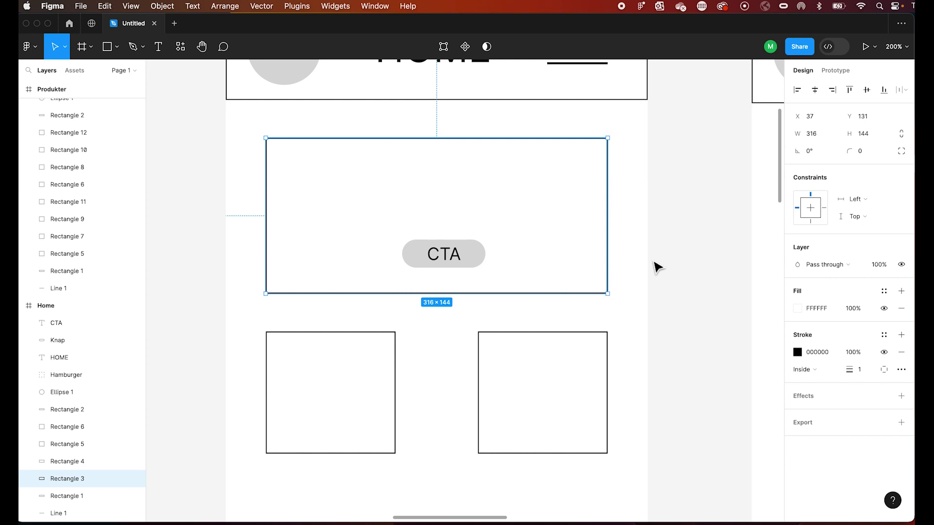
click(658, 266)
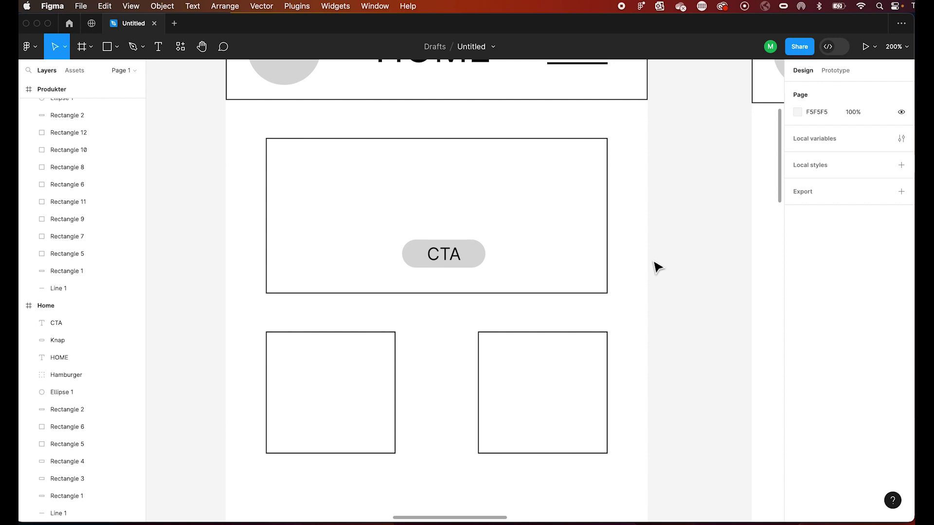
Add a 1 px black (000000) stroke to the Knap pill button
scroll(518, 189, down, 5)
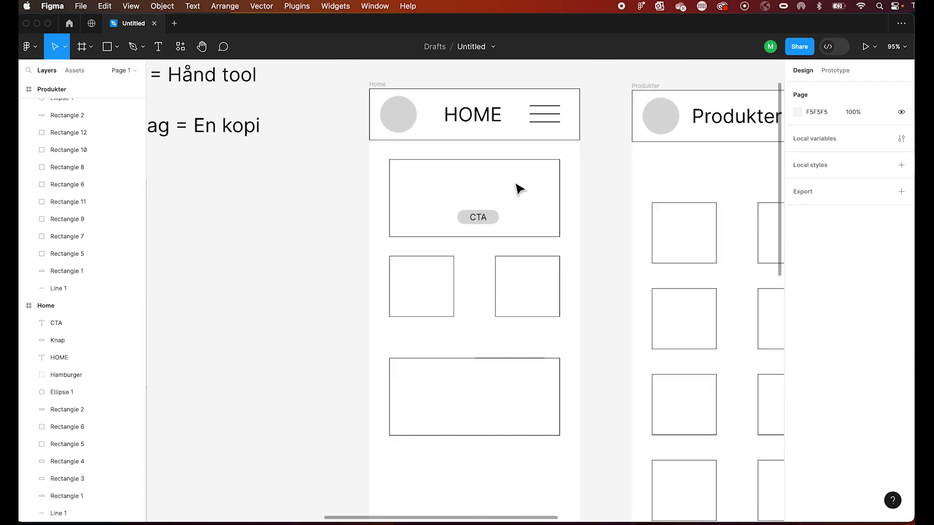
scroll(518, 189, up, 2)
scroll(496, 217, up, 3)
scroll(496, 217, up, 5)
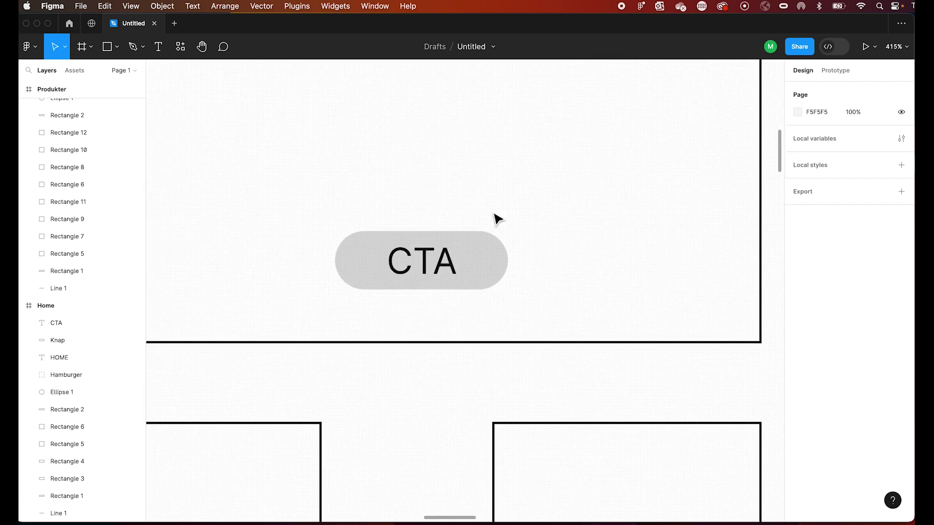
click(487, 256)
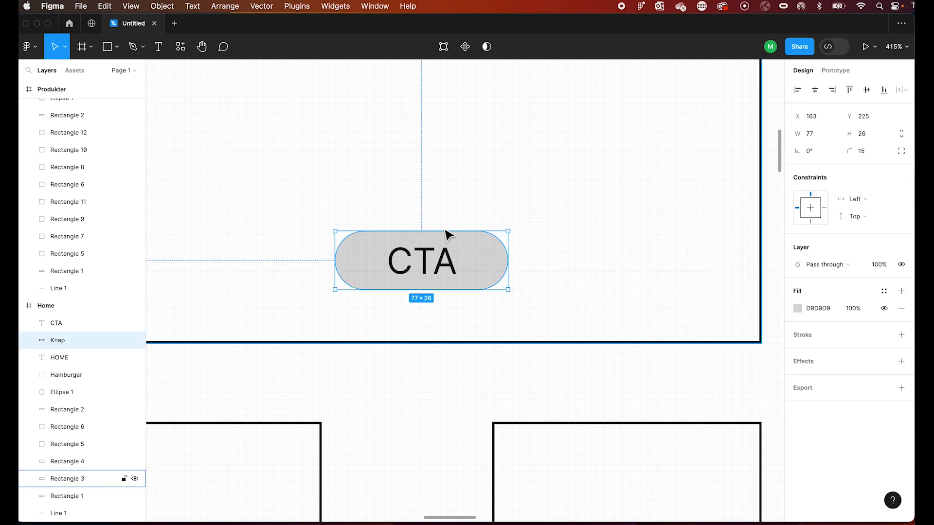
click(901, 335)
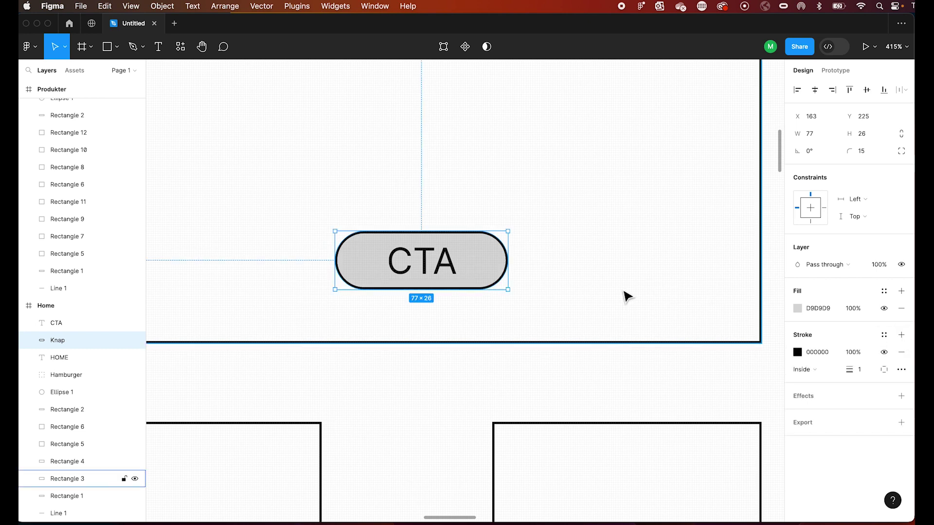
click(575, 396)
scroll(575, 396, down, 5)
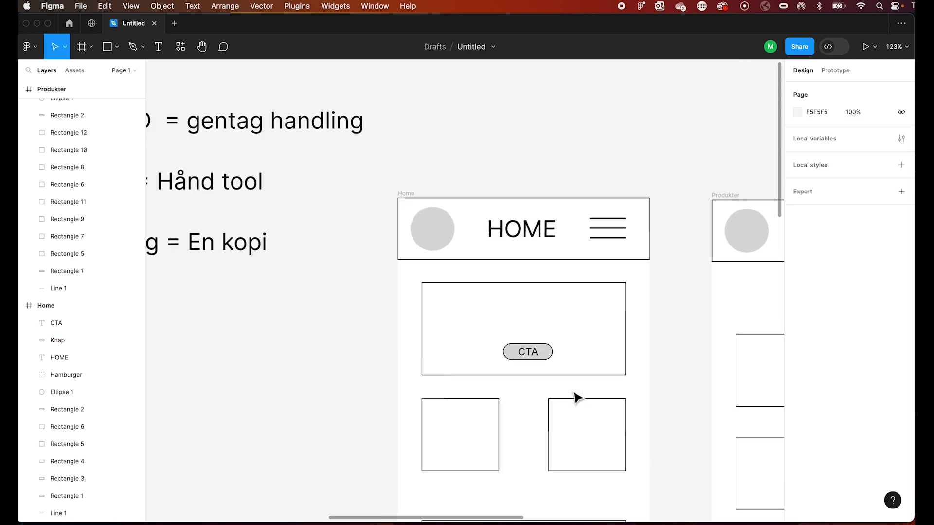
scroll(575, 396, down, 2)
scroll(575, 396, down, 1)
scroll(575, 397, down, 3)
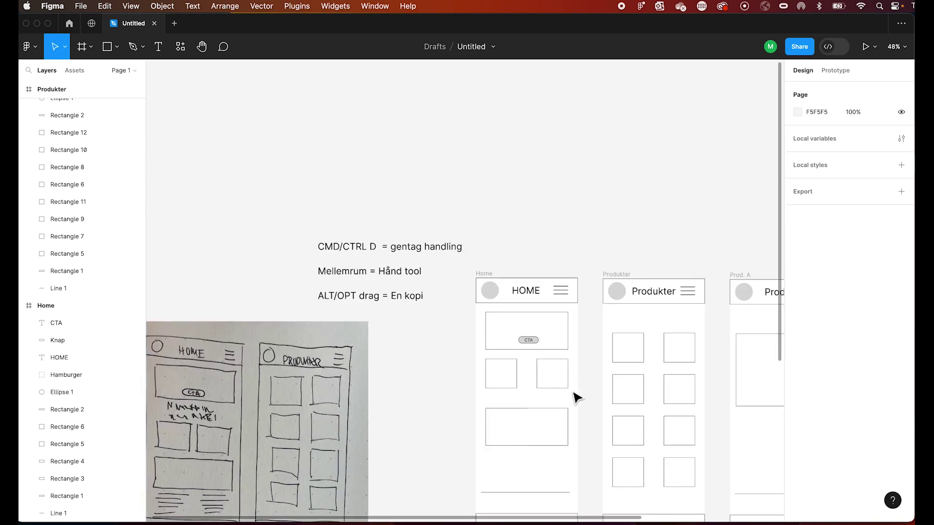
scroll(576, 398, down, 2)
scroll(575, 397, down, 2)
scroll(575, 396, right, 3)
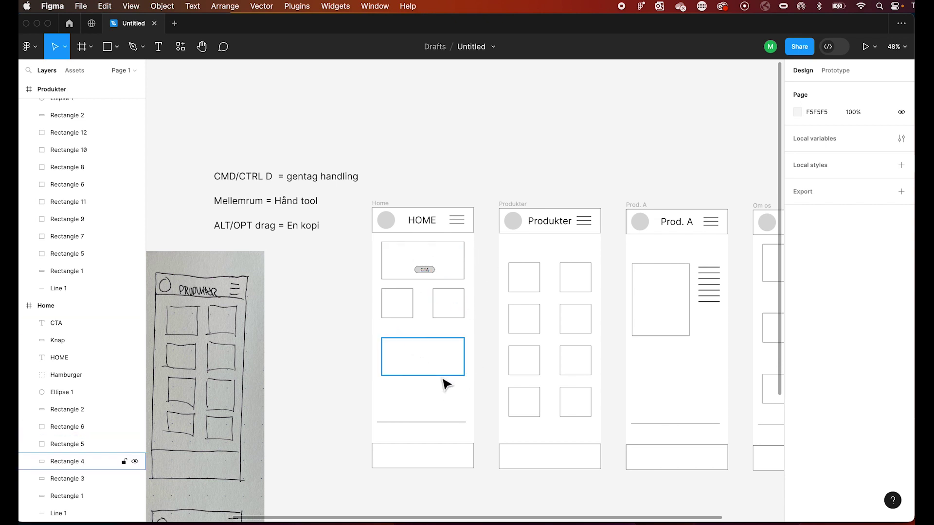
scroll(445, 384, right, 5)
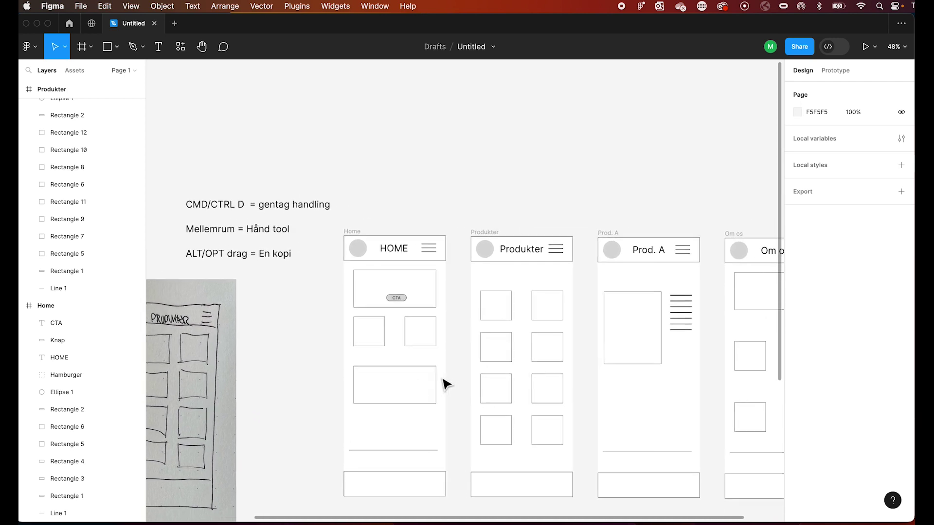
scroll(445, 384, down, 3)
scroll(445, 385, right, 4)
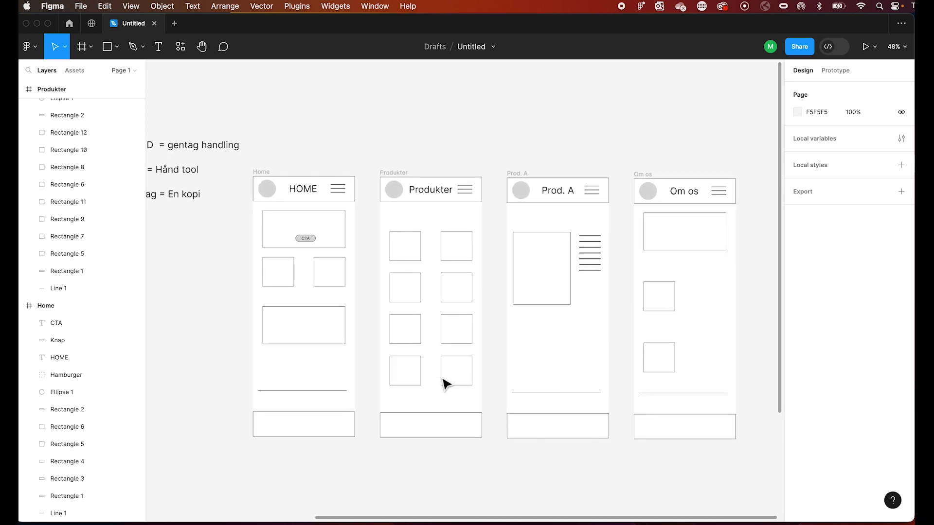
scroll(474, 360, up, 1)
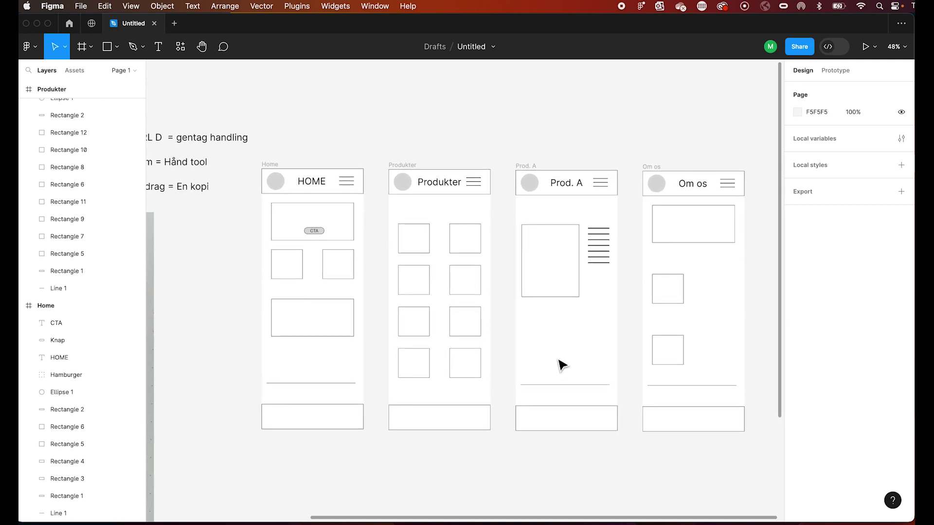
scroll(561, 365, up, 2)
scroll(562, 365, up, 3)
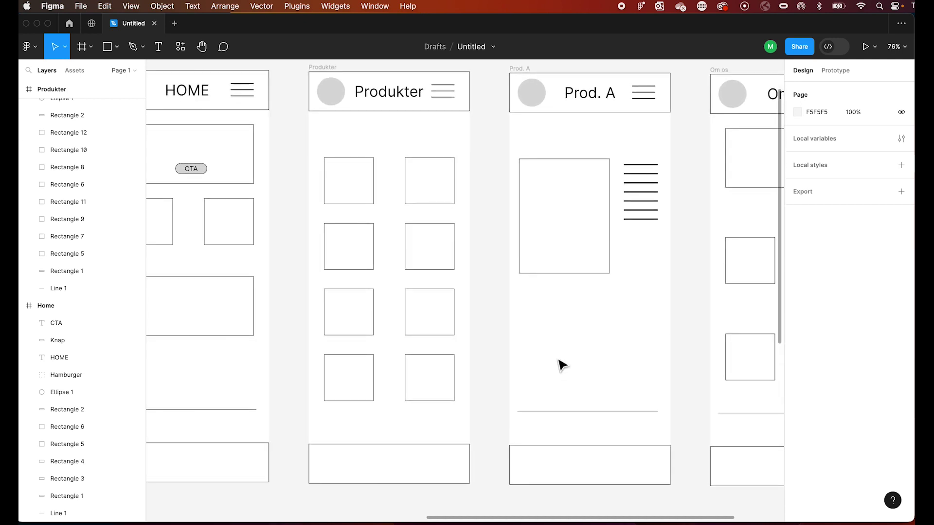
scroll(561, 365, down, 1)
scroll(561, 365, down, 1)
scroll(539, 336, up, 3)
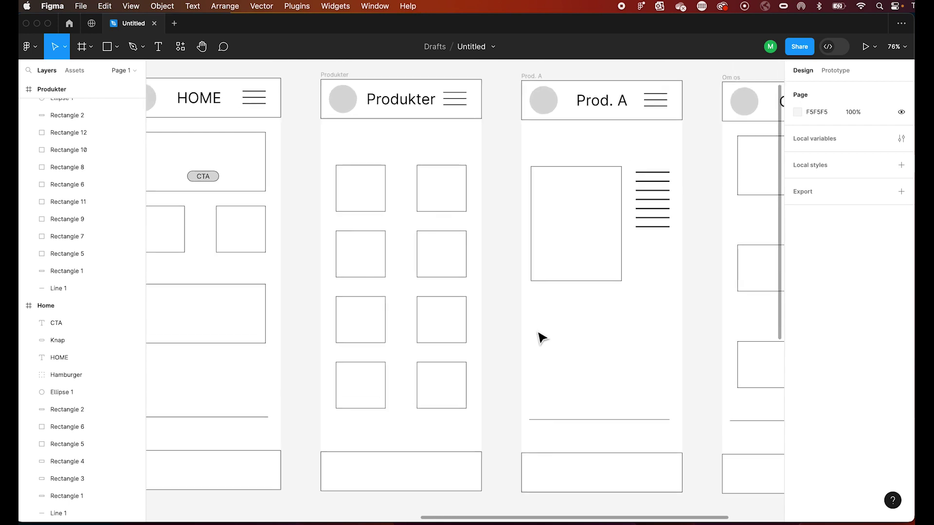
scroll(539, 337, left, 2)
scroll(540, 336, left, 1)
scroll(540, 337, left, 2)
scroll(540, 336, up, 1)
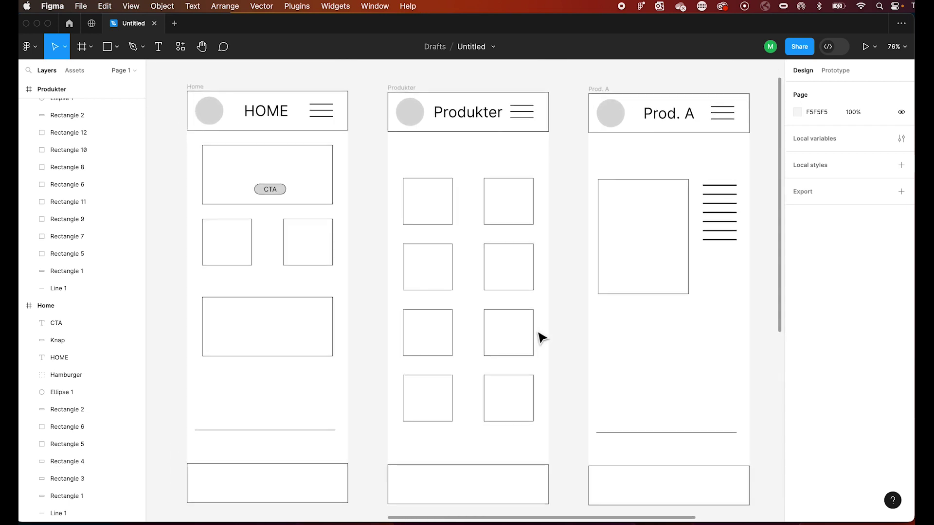
scroll(541, 337, down, 1)
scroll(541, 337, up, 1)
scroll(541, 338, down, 1)
scroll(541, 337, right, 3)
scroll(541, 337, down, 1)
scroll(542, 337, right, 1)
scroll(542, 337, up, 2)
scroll(541, 337, left, 2)
scroll(542, 337, down, 1)
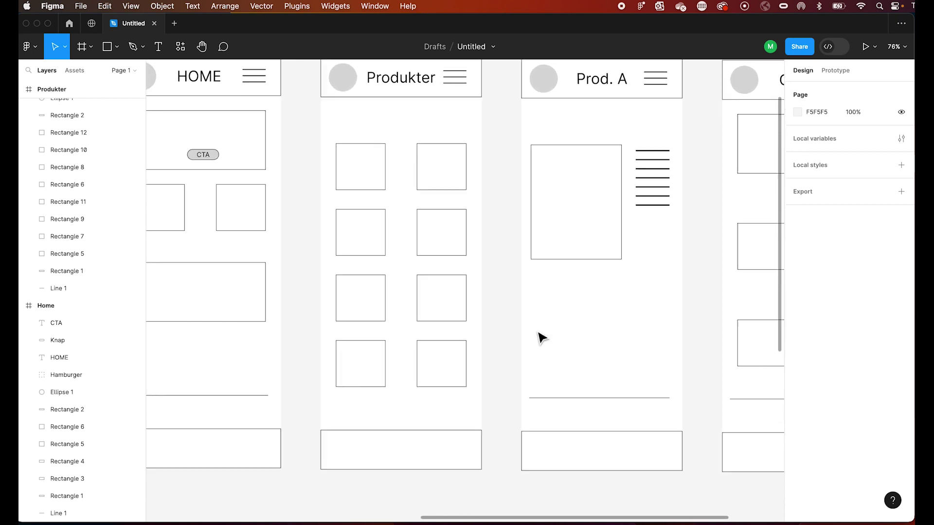
scroll(541, 337, up, 2)
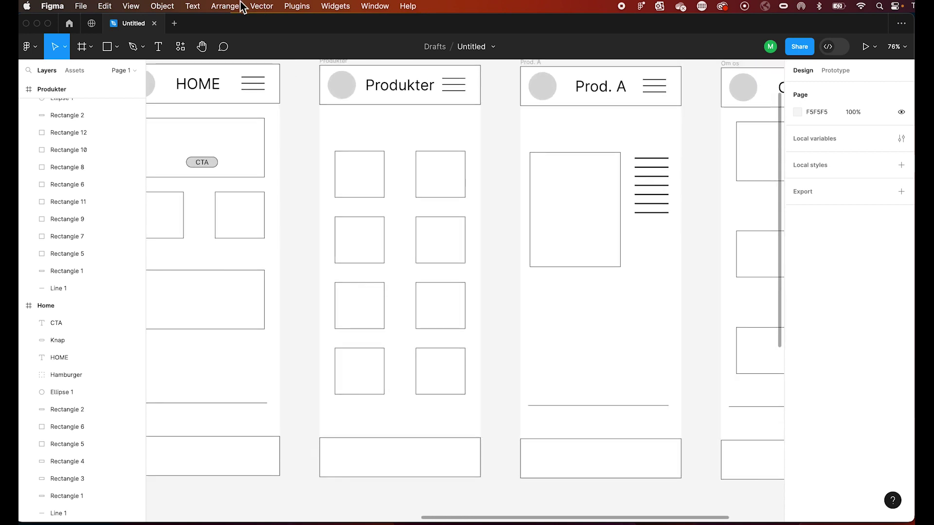
Create an 'OM OS' text label in the Prod. A bottom bar
click(158, 47)
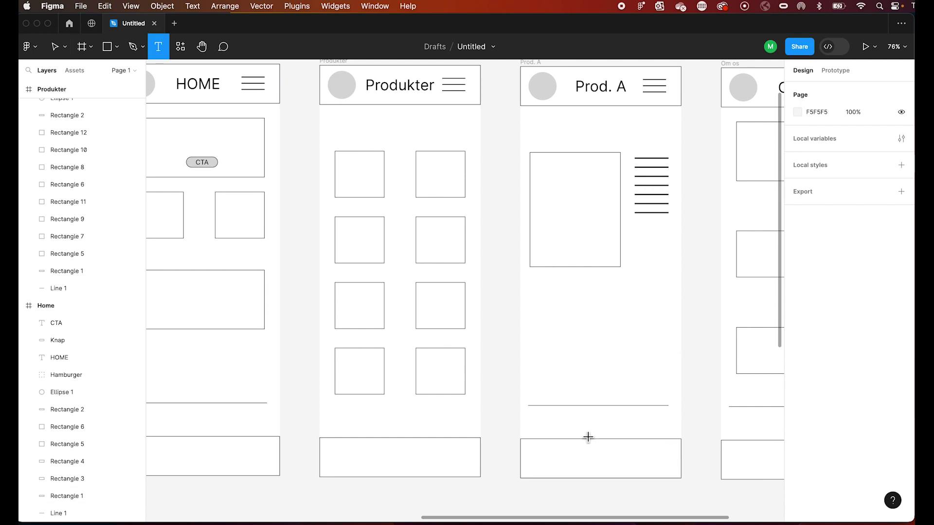
click(570, 427)
text(OM)
key(Escape)
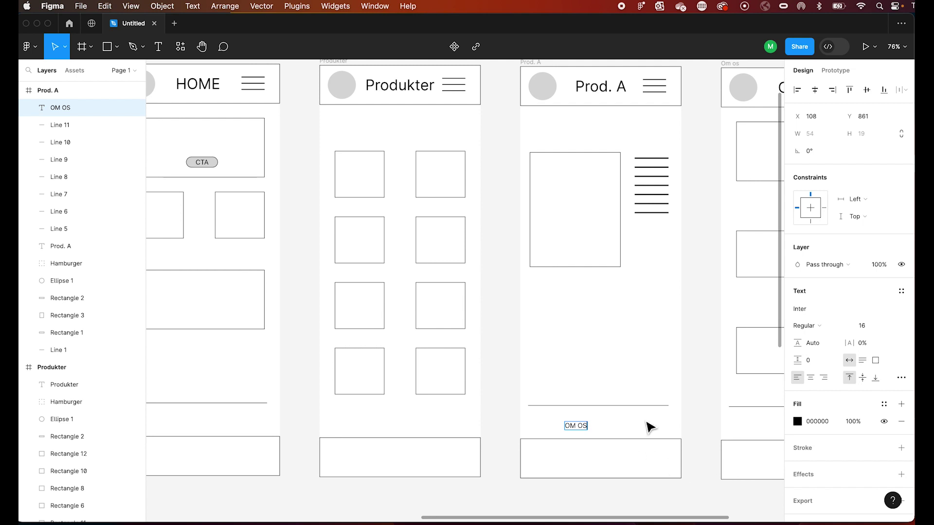
key(Escape)
mouse_move(579, 431)
mouse_down()
mouse_move(593, 466)
mouse_move(605, 466)
mouse_up()
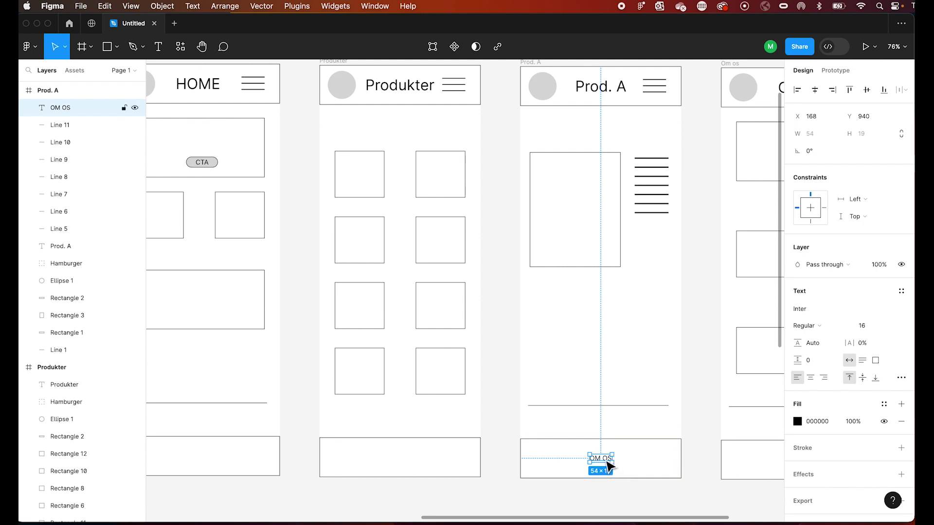
Copy the OM OS label into the Produkter, Home and Om os footers, centred
drag(607, 463, 408, 462)
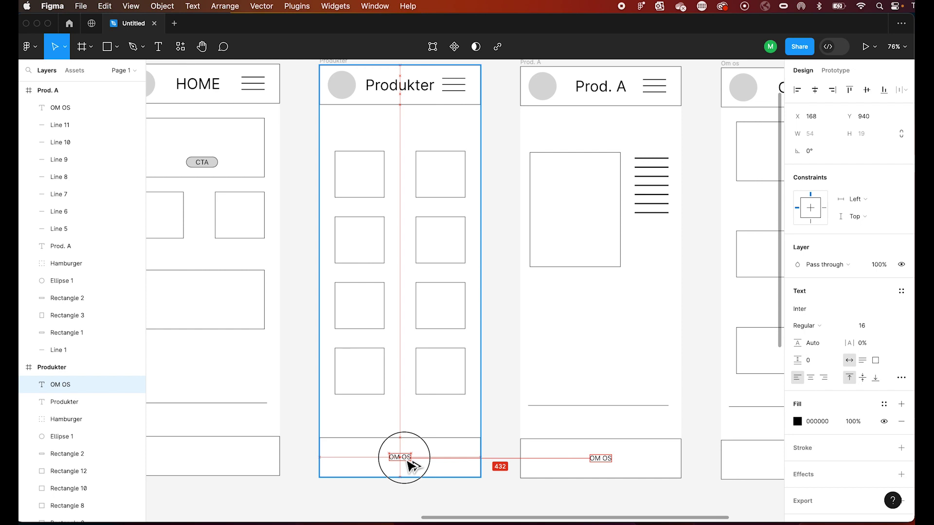
drag(407, 463, 183, 460)
scroll(681, 497, right, 5)
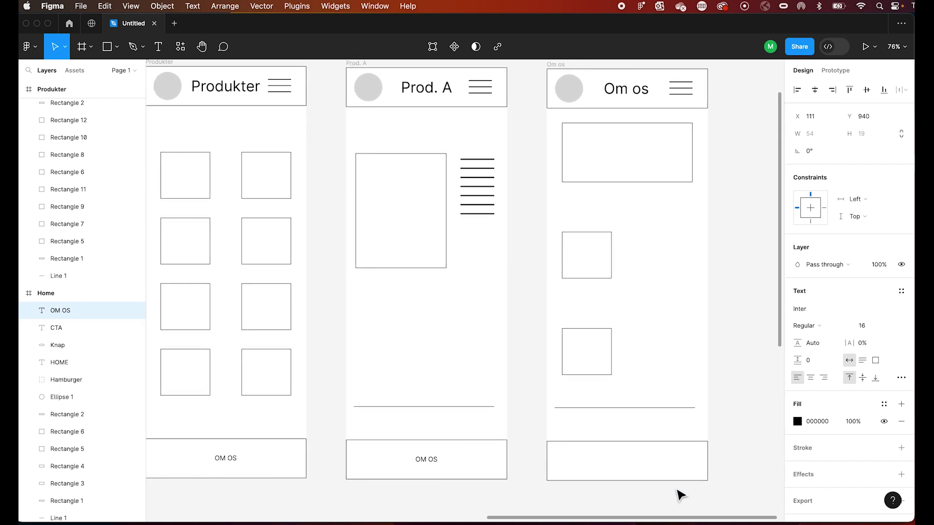
click(428, 461)
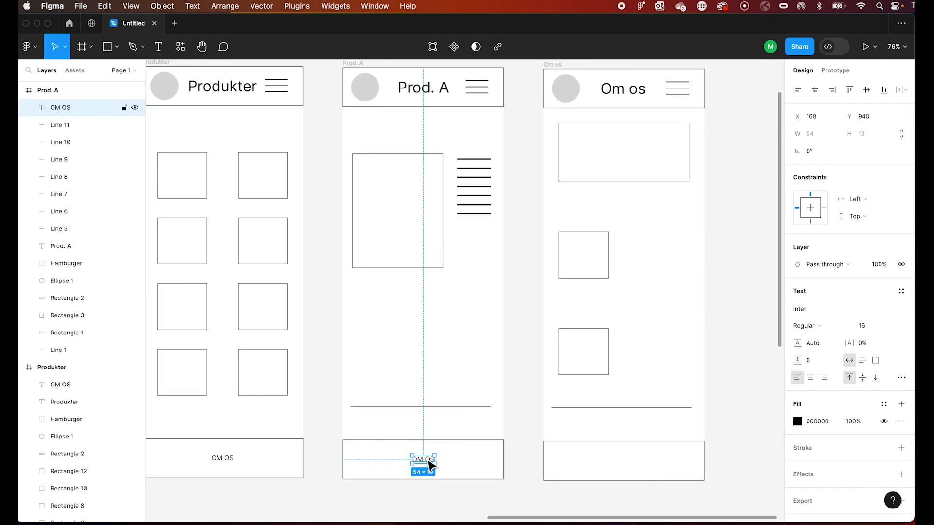
drag(430, 463, 634, 478)
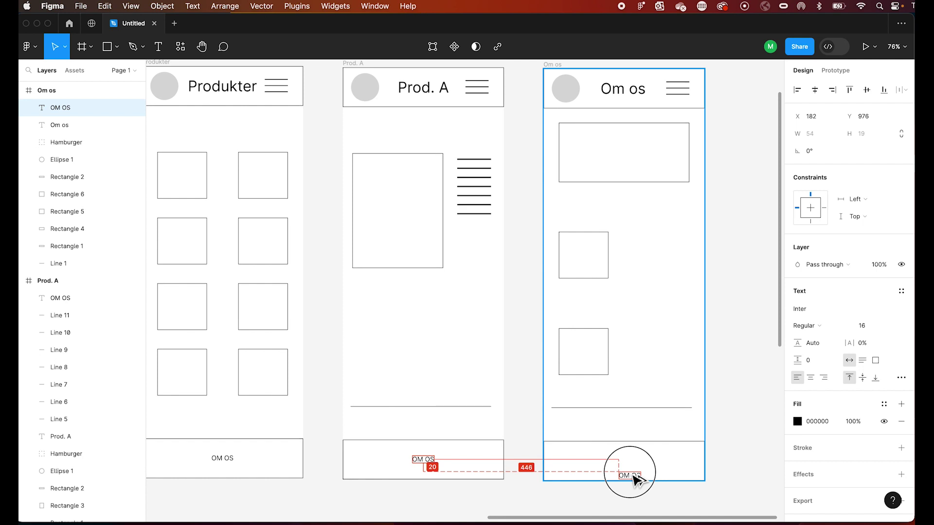
mouse_move(634, 478)
mouse_down()
mouse_move(427, 459)
mouse_move(608, 462)
mouse_up()
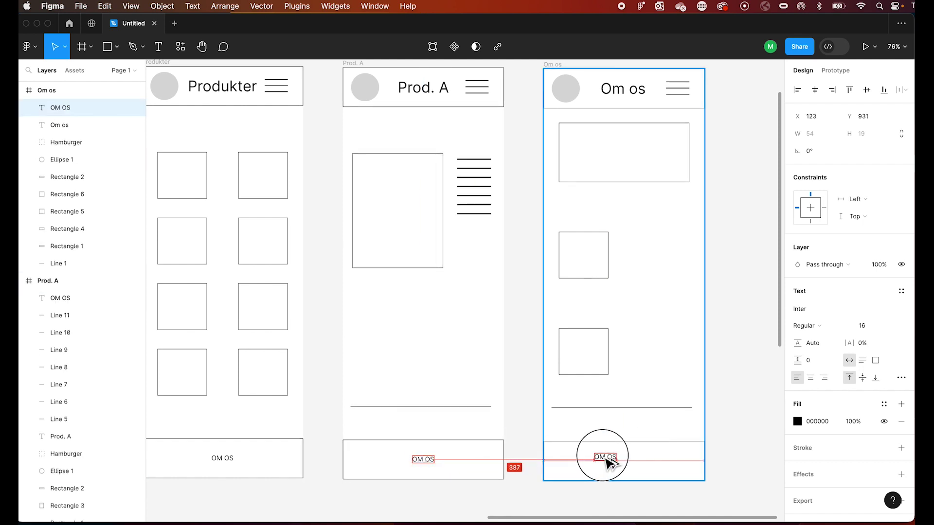
drag(608, 462, 627, 464)
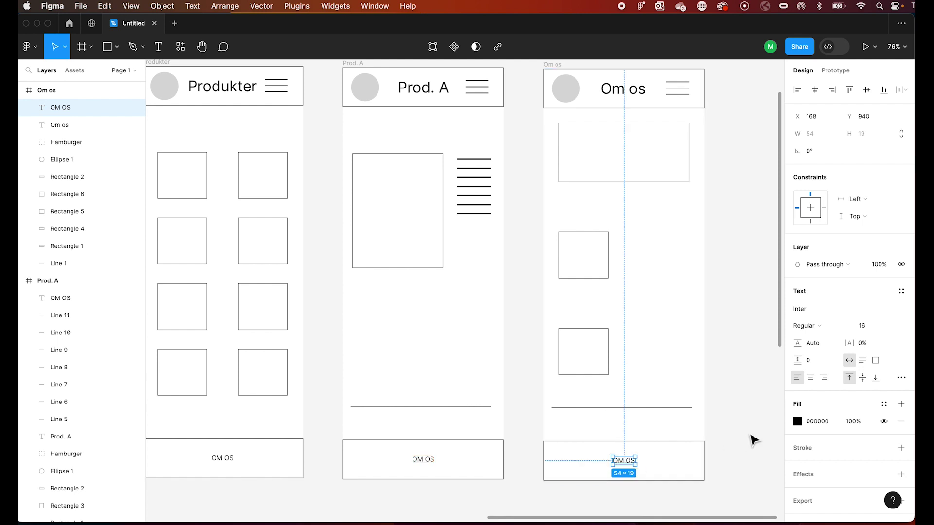
click(759, 426)
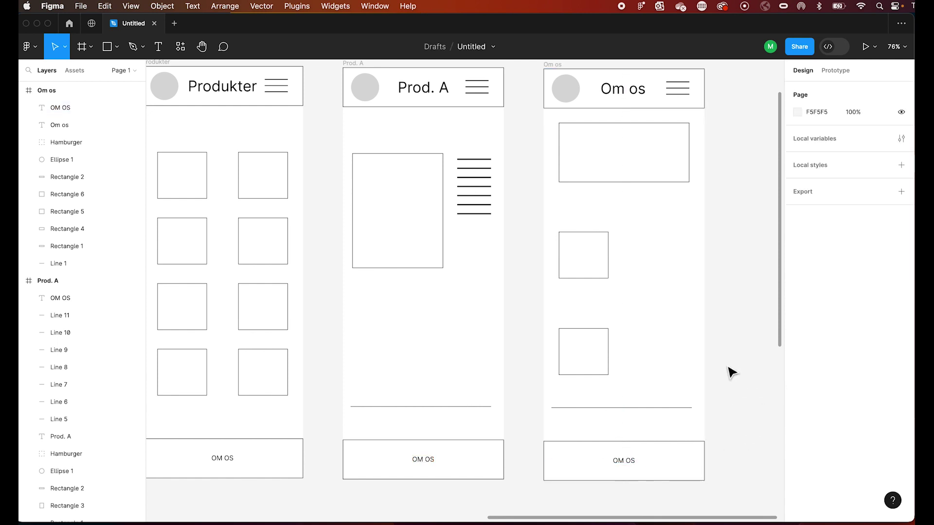
scroll(622, 368, left, 1)
scroll(625, 369, left, 4)
scroll(625, 370, down, 3)
scroll(623, 370, down, 2)
scroll(622, 371, up, 2)
scroll(622, 371, right, 2)
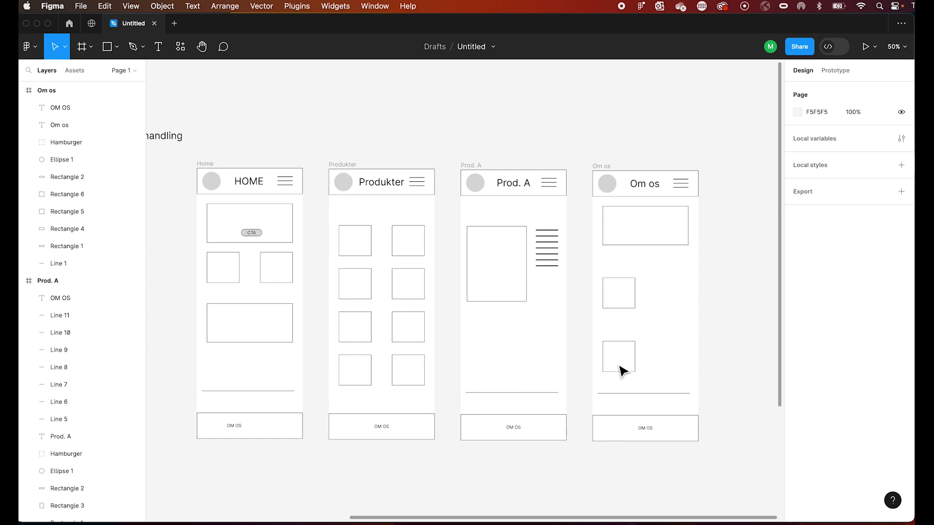
scroll(622, 370, left, 2)
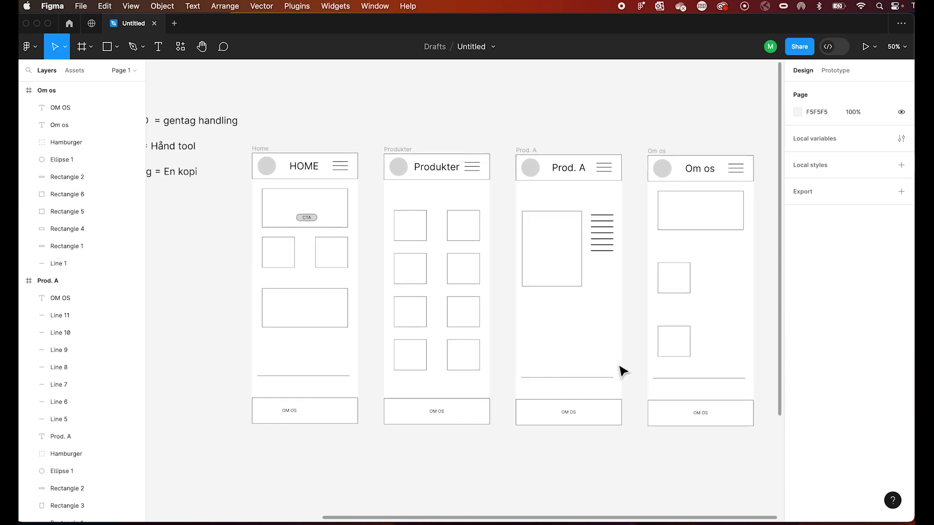